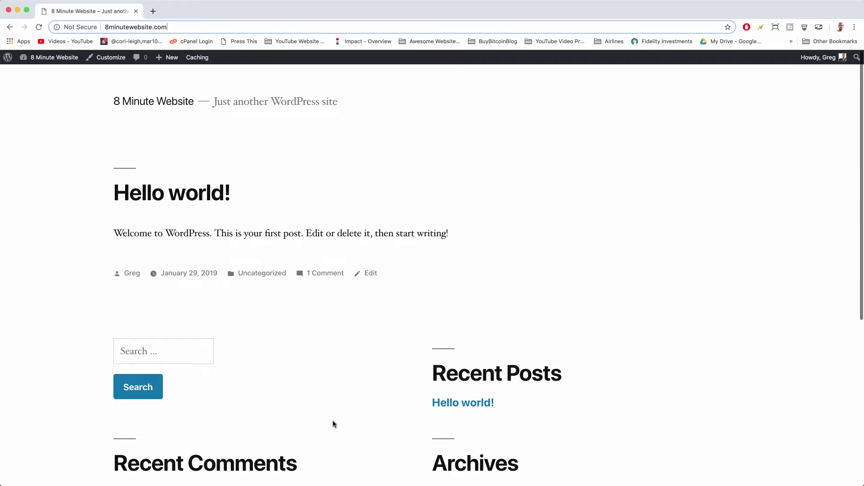
Step: Create a new page from the admin bar's New > Page menu
scroll(364, 233, "down", 6)
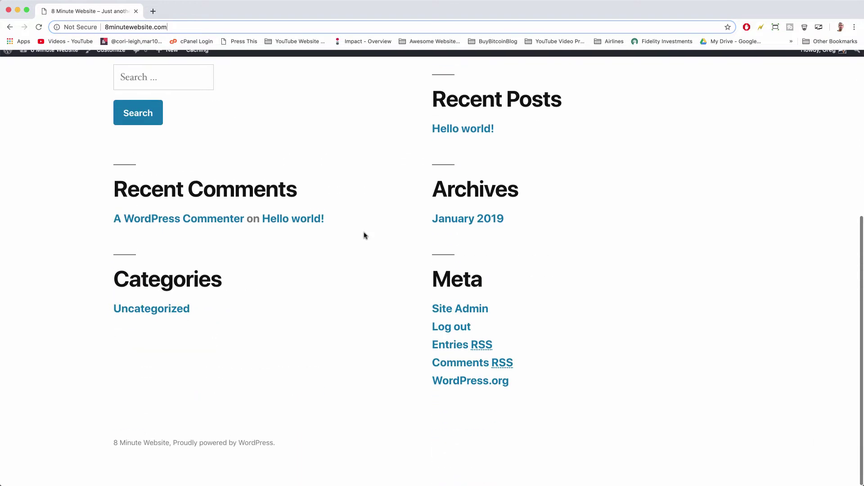
scroll(363, 234, "up", 6)
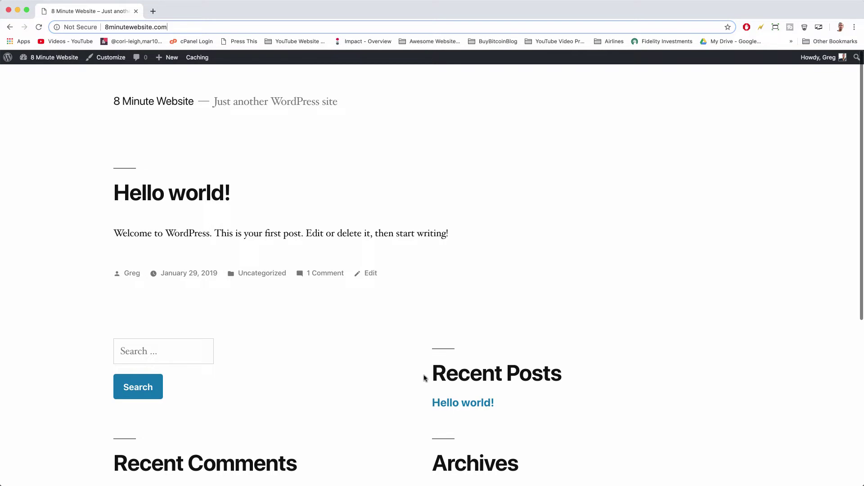
scroll(425, 379, "down", 6)
scroll(424, 376, "up", 6)
mouse_move(167, 59)
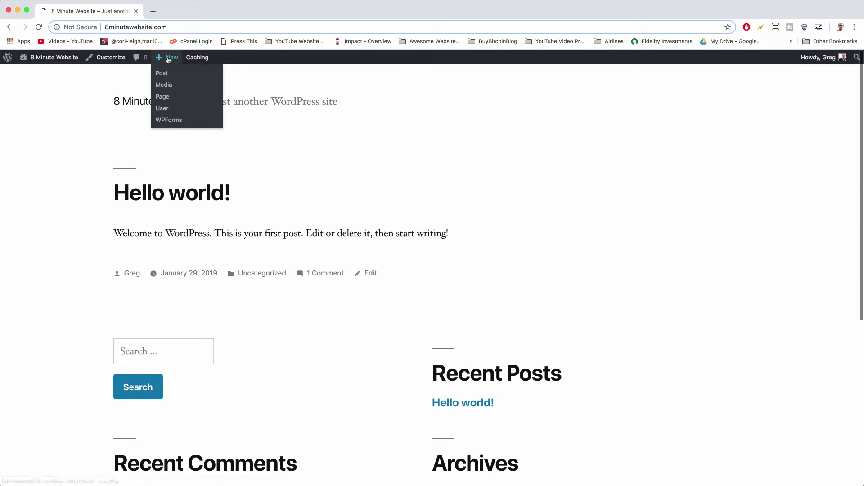
left_click(164, 98)
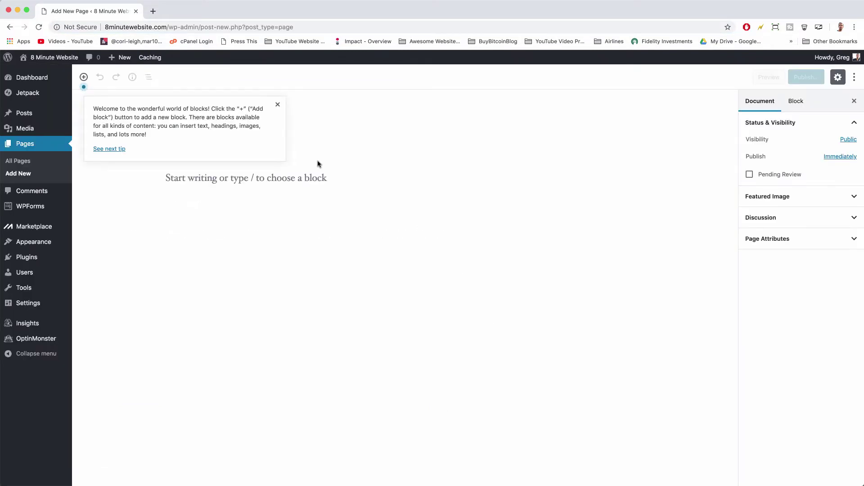
Step: Dismiss the welcome tip and clear stray characters, leaving the title and body empty
left_click(278, 105)
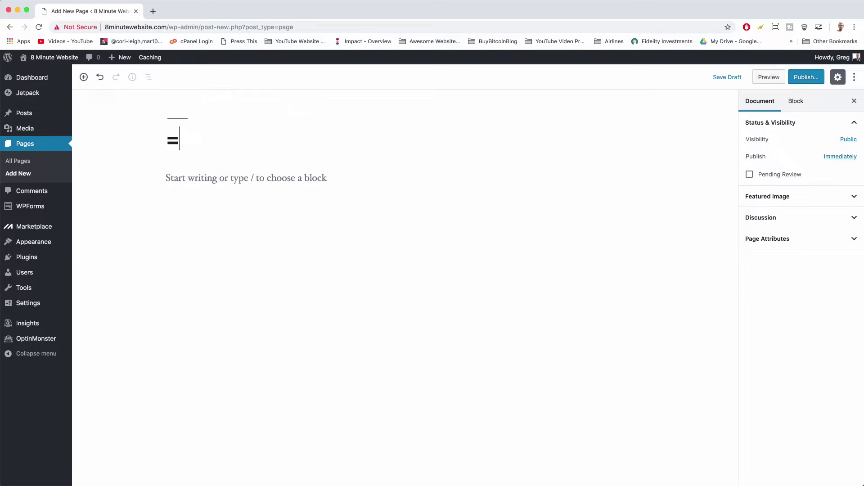
type("==")
key("BackSpace")
key("BackSpace")
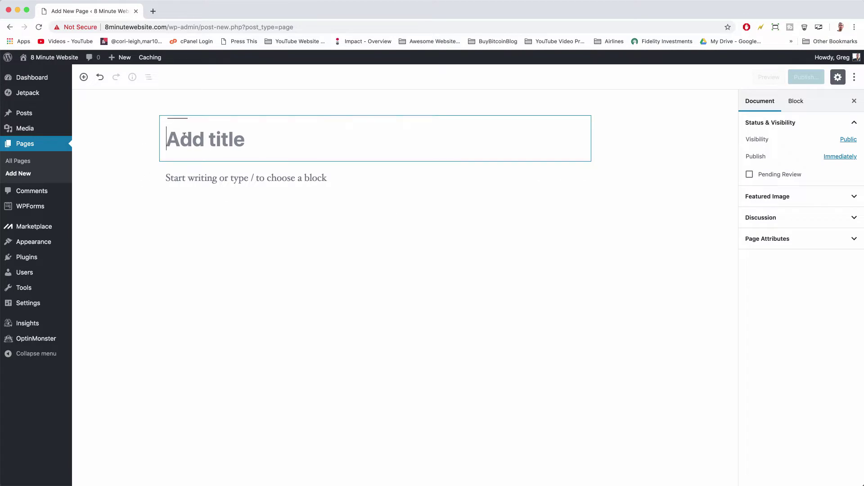
left_click(188, 176)
left_click(204, 189)
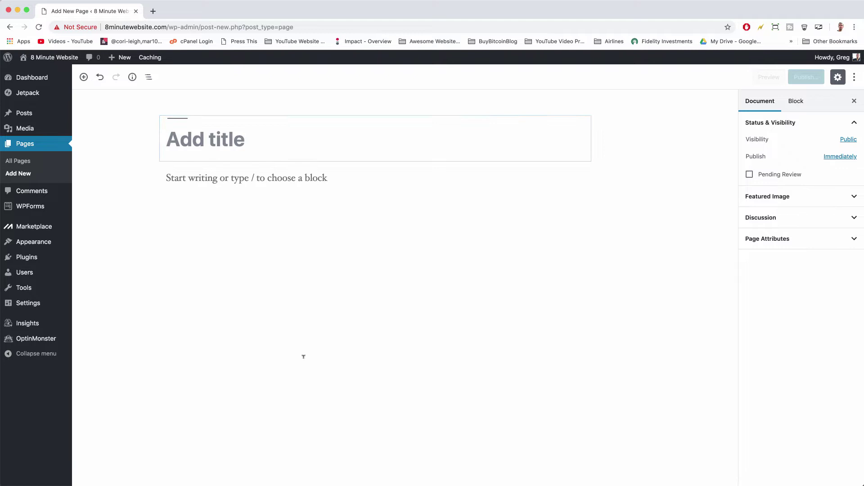
left_click(230, 136)
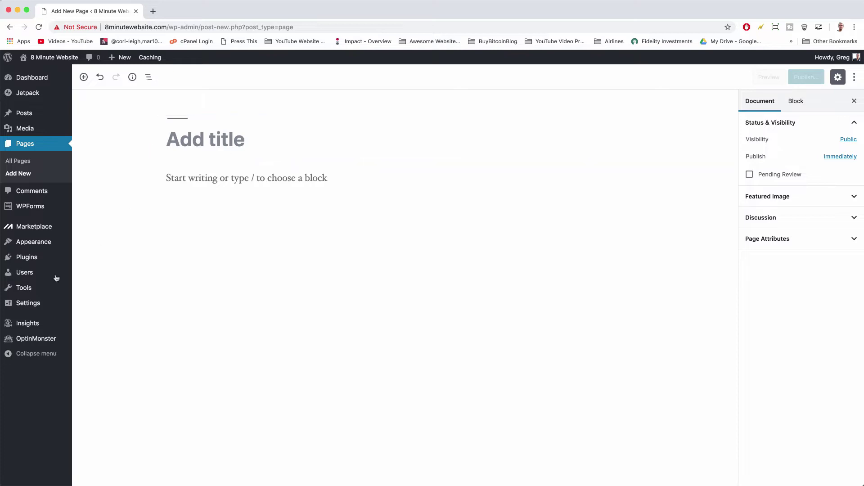
Step: Search Add Plugins for 'classic editor', then install and activate the Classic Editor plugin
mouse_move(25, 267)
left_click(22, 258)
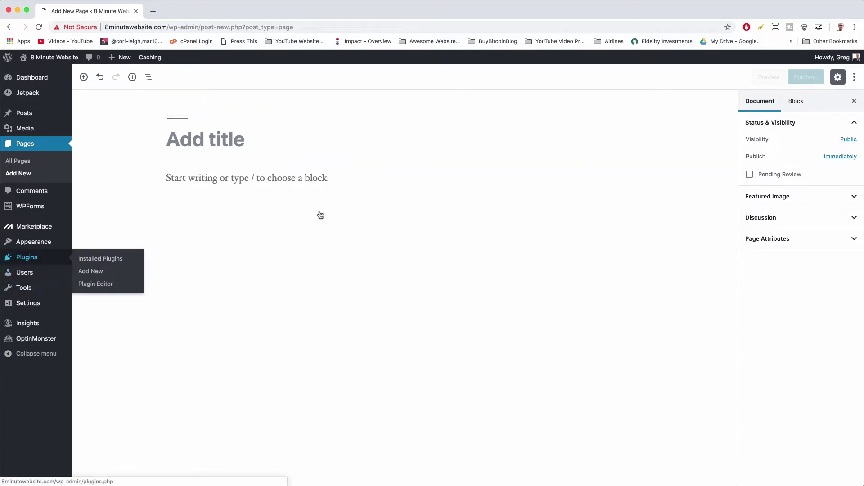
left_click(479, 117)
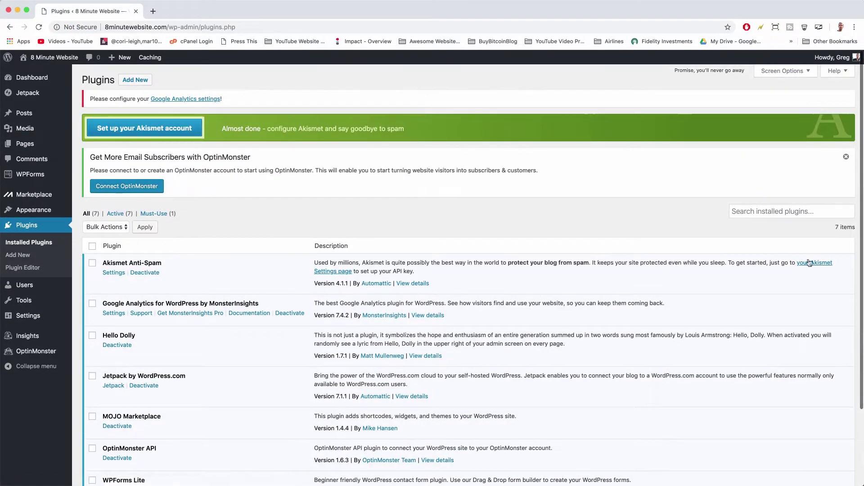
left_click(135, 79)
left_click(751, 188)
type("classic editor")
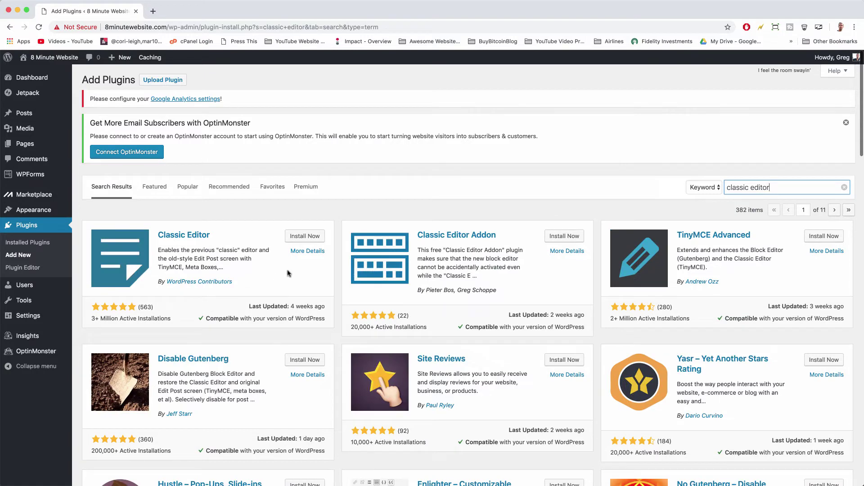
left_click(300, 238)
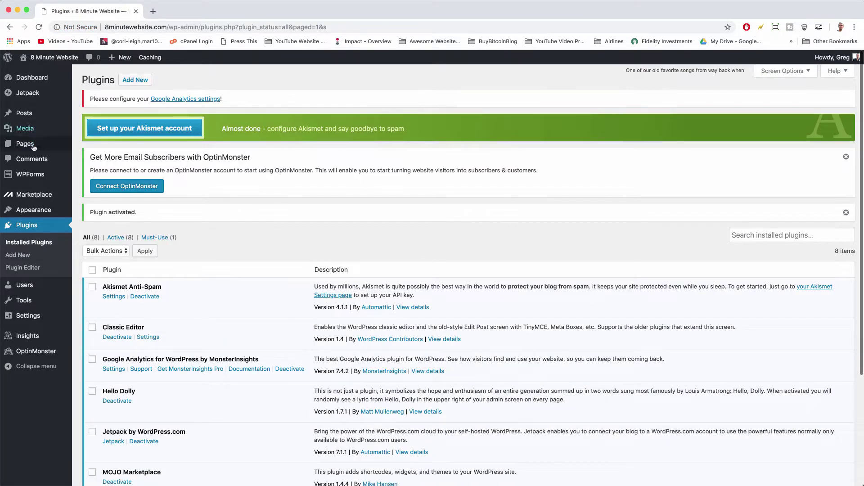
Step: Start a page titled 'About Me' with body 'Some content goes here, this is gonna be an amazing page!'
mouse_move(27, 145)
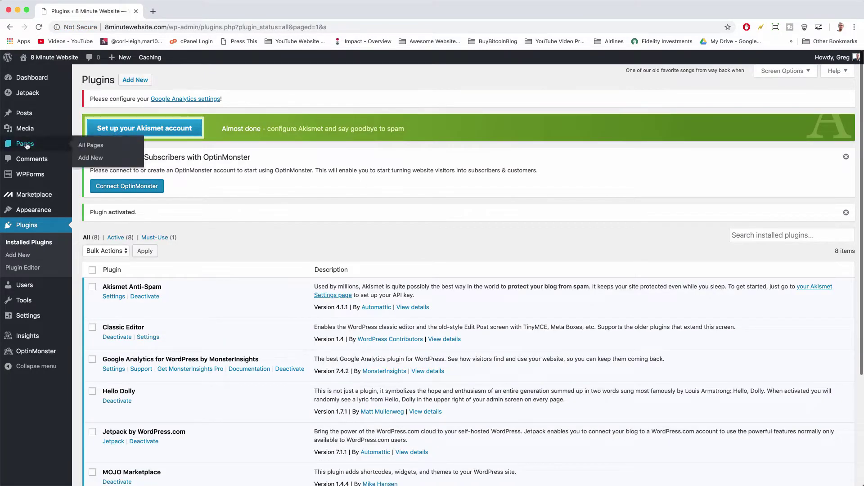
left_click(89, 158)
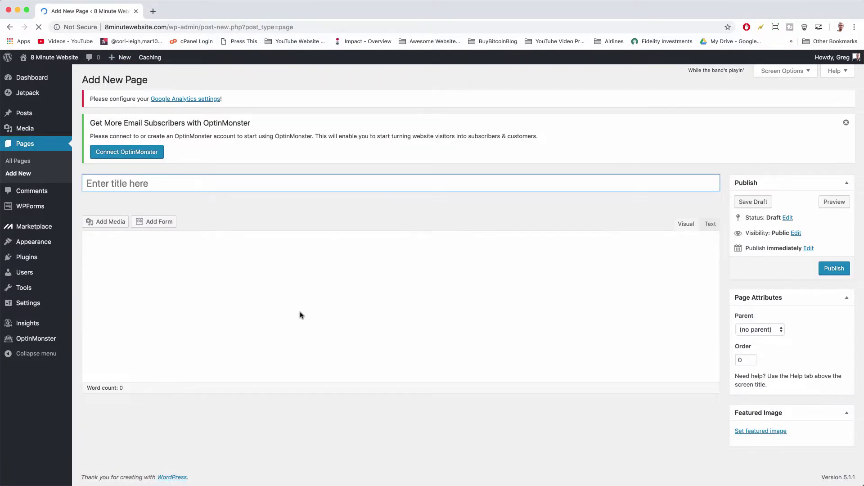
left_click(308, 310)
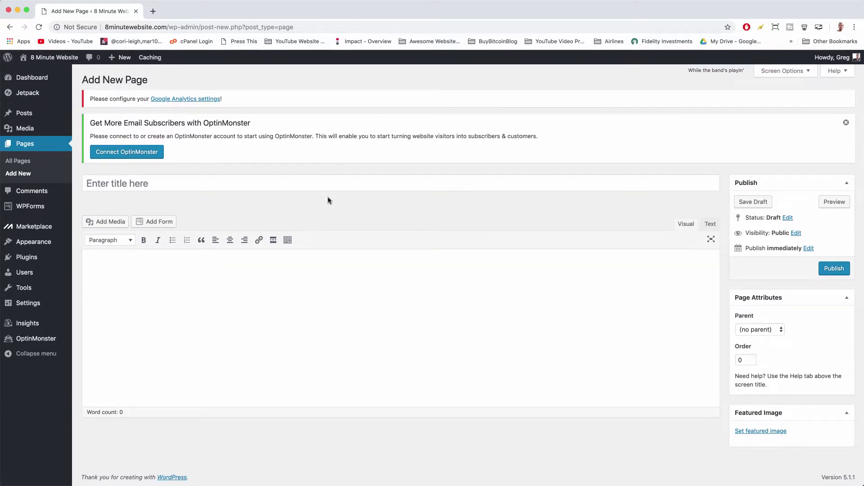
left_click(332, 179)
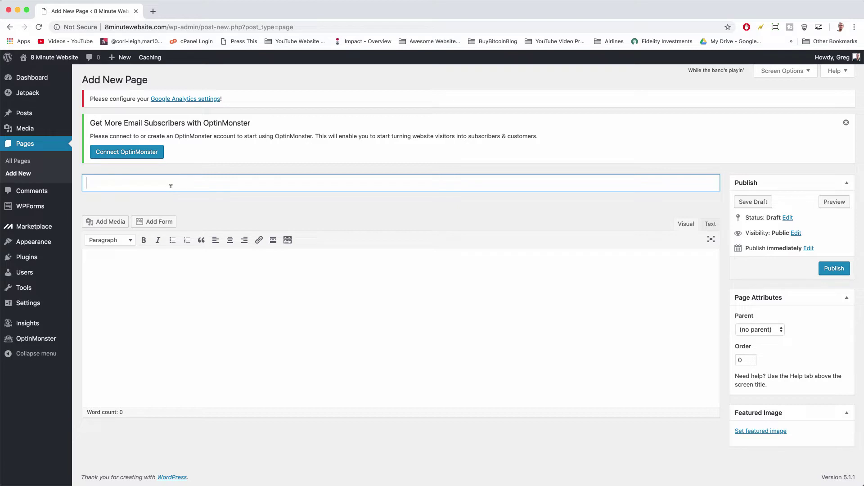
type("About Me")
key("Tab")
type("Some content")
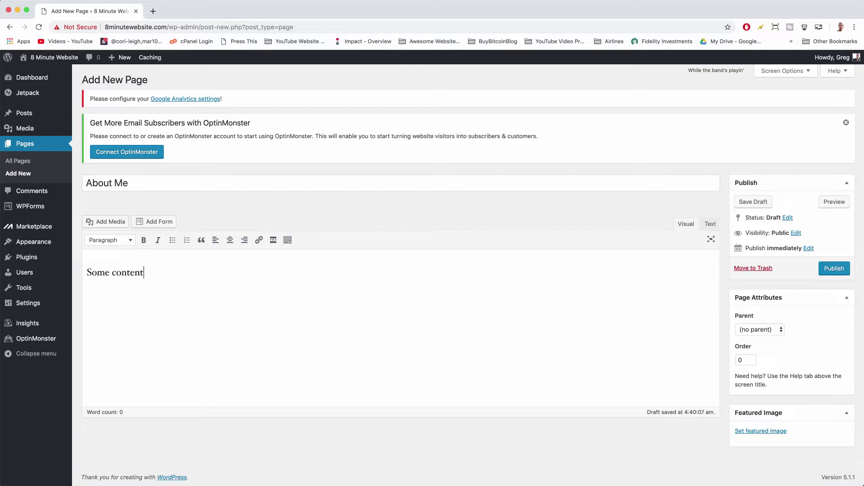
type(" goes here, this is gonna be an amazing page!")
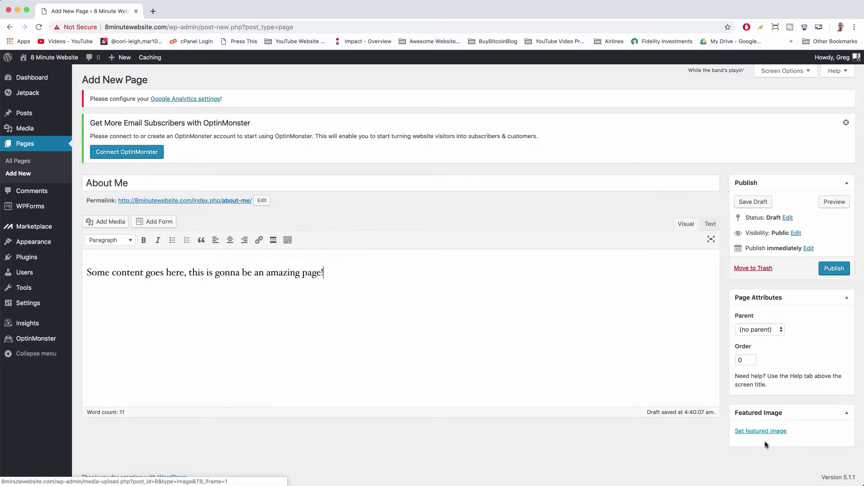
Step: Upload IMG-7682.JPG as the featured image, then publish the About Me page
left_click(783, 434)
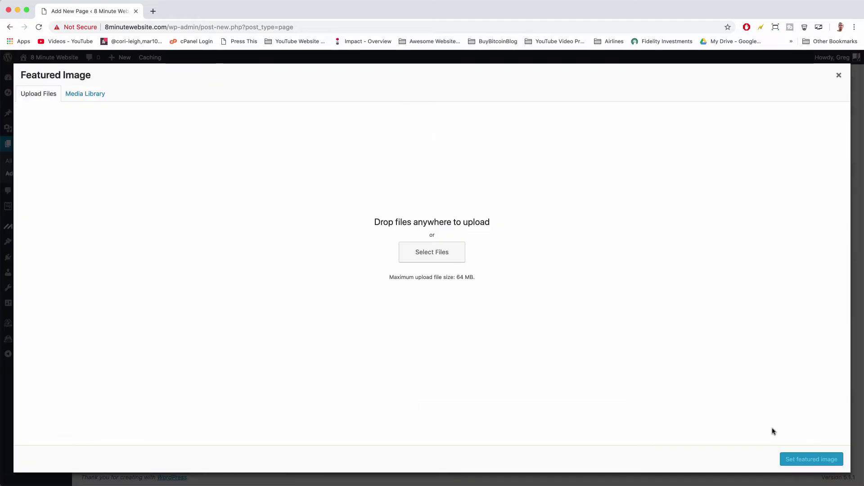
left_click(433, 260)
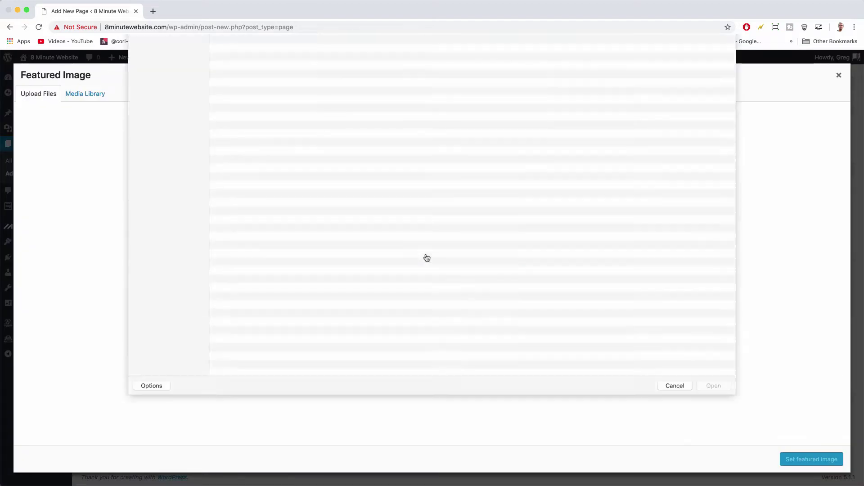
left_click(252, 266)
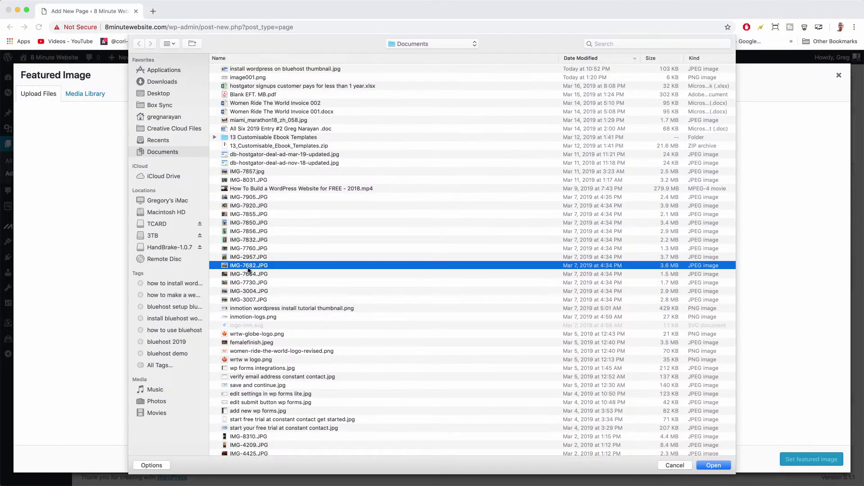
double_click(249, 266)
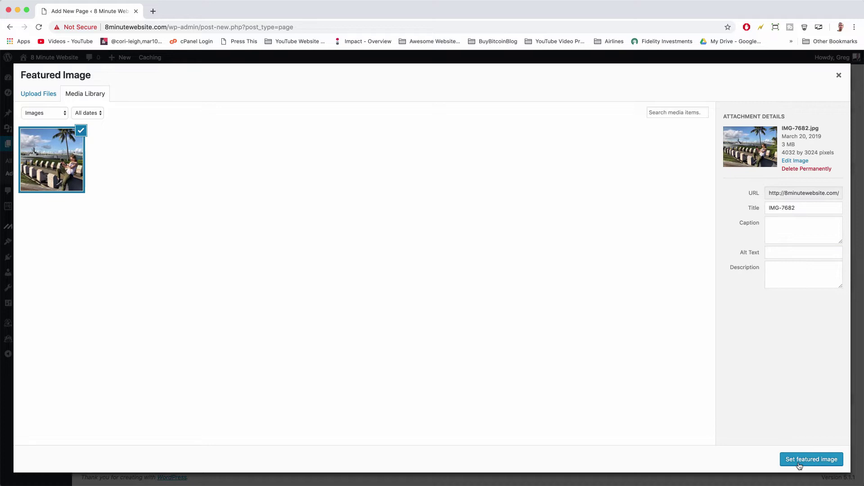
left_click(799, 465)
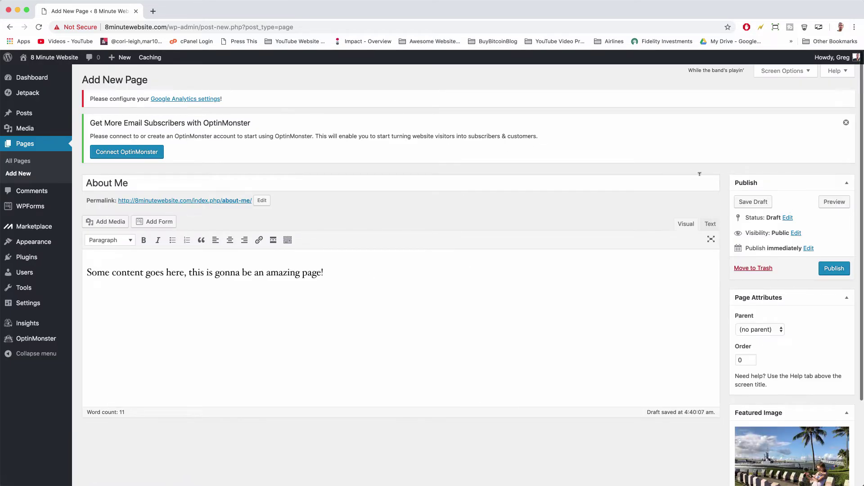
left_click(828, 274)
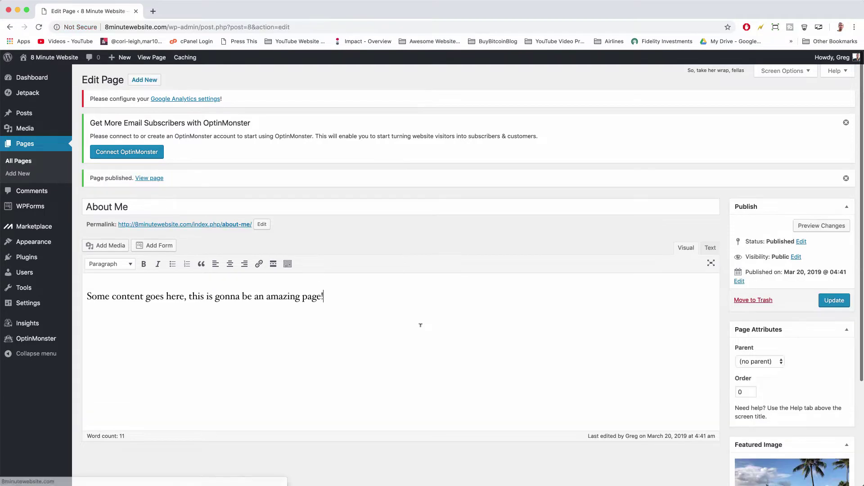
Step: Visit the live front page and scroll past its Hello world post
left_click(55, 58)
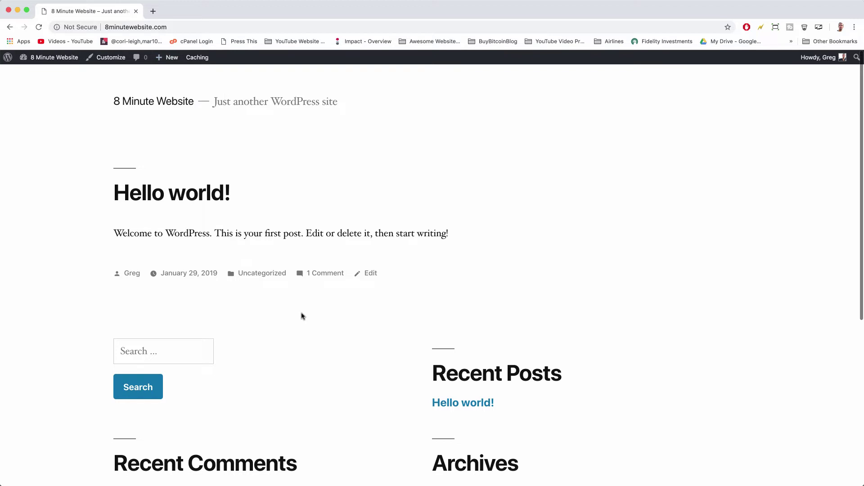
scroll(409, 295, "down", 5)
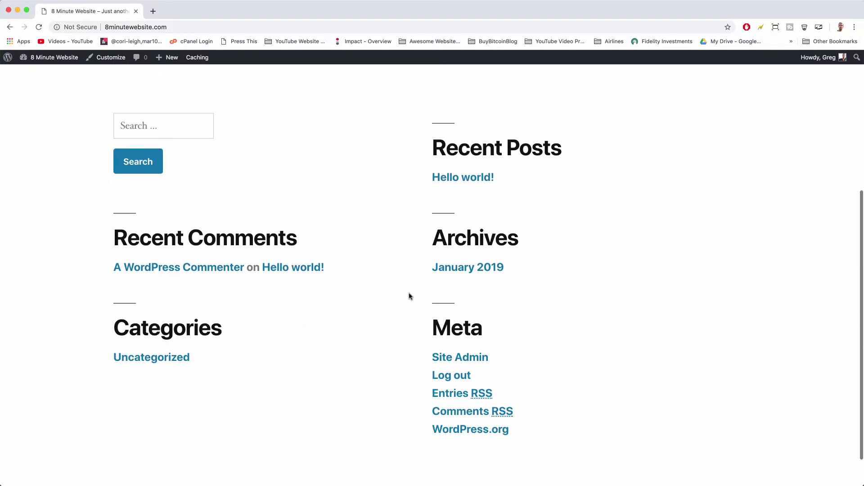
scroll(410, 296, "up", 6)
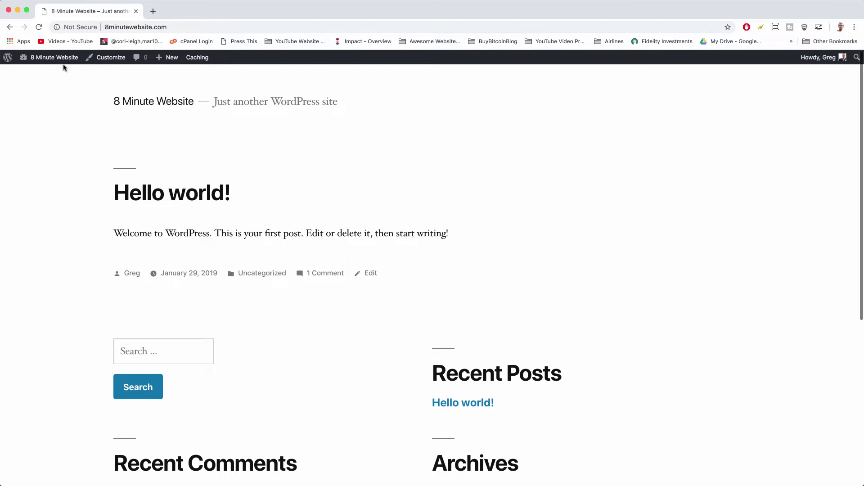
mouse_move(49, 64)
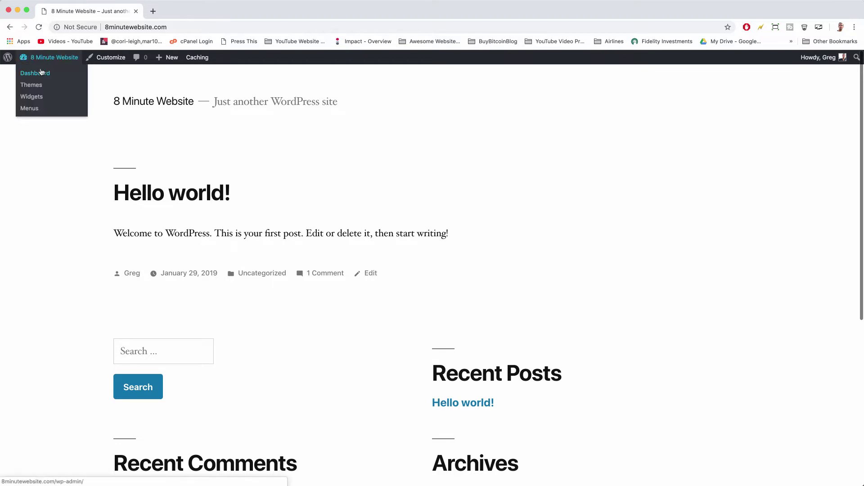
Step: Build 'Main Menu' with the About Me page in the Primary location, save, and view the site
left_click(39, 108)
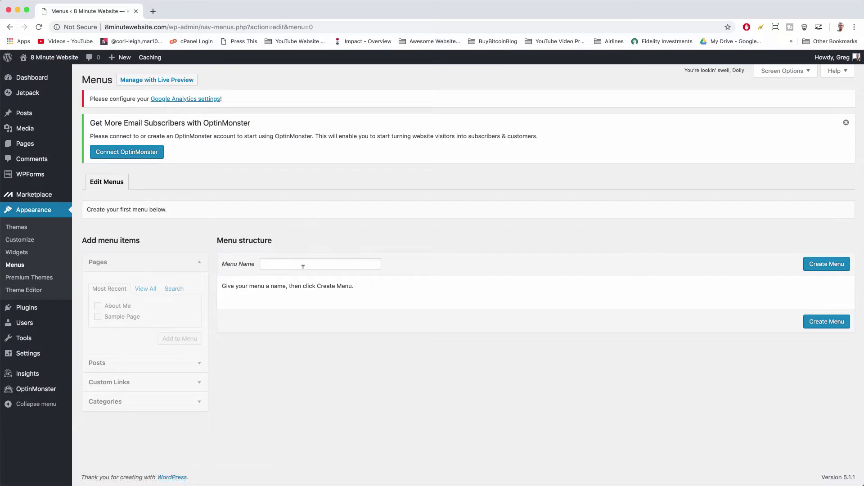
left_click(303, 266)
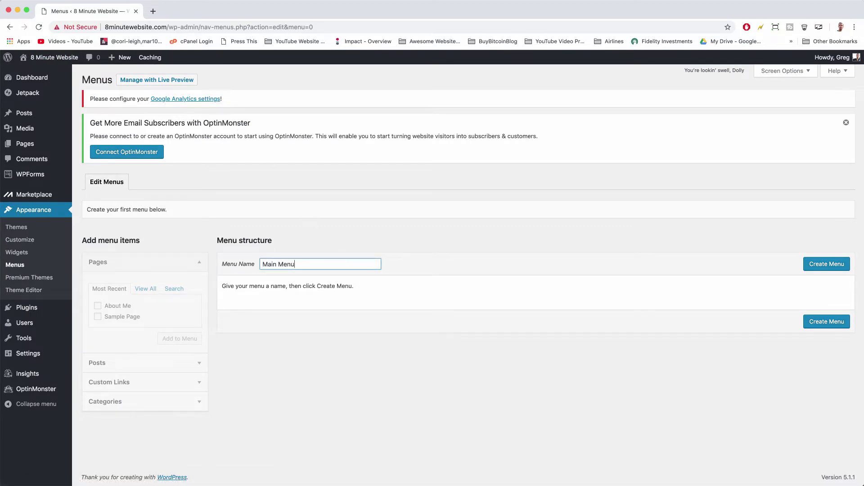
left_click(818, 265)
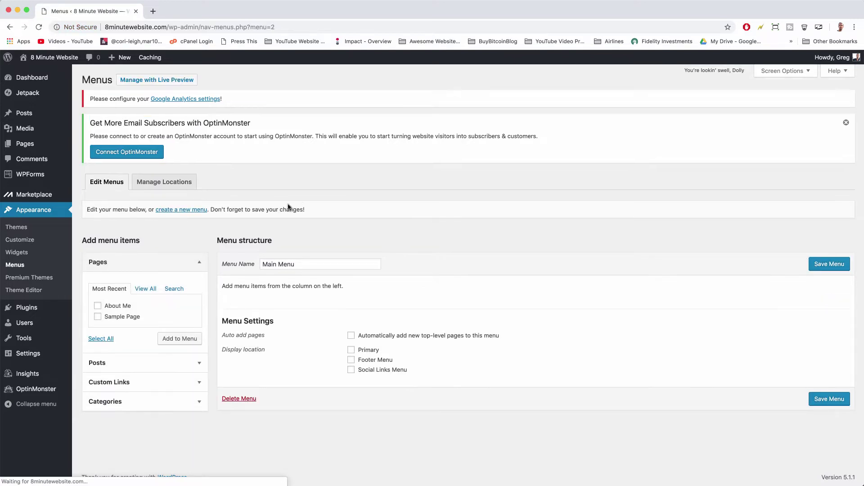
left_click(97, 306)
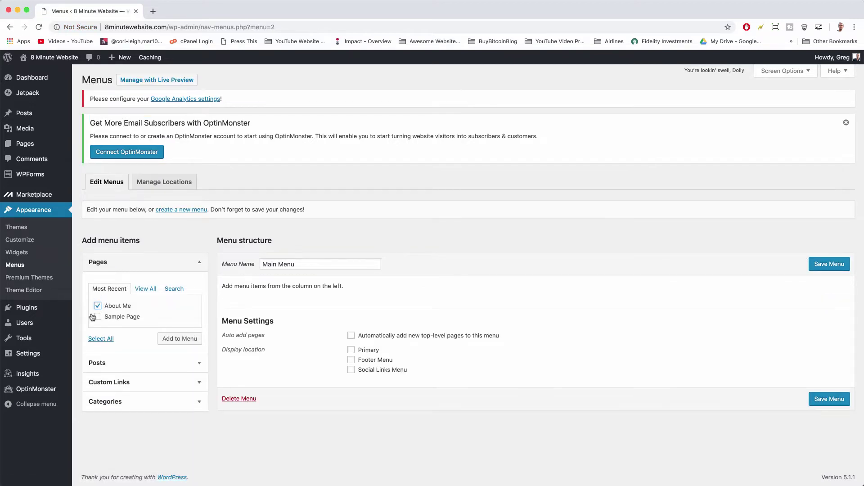
left_click(164, 338)
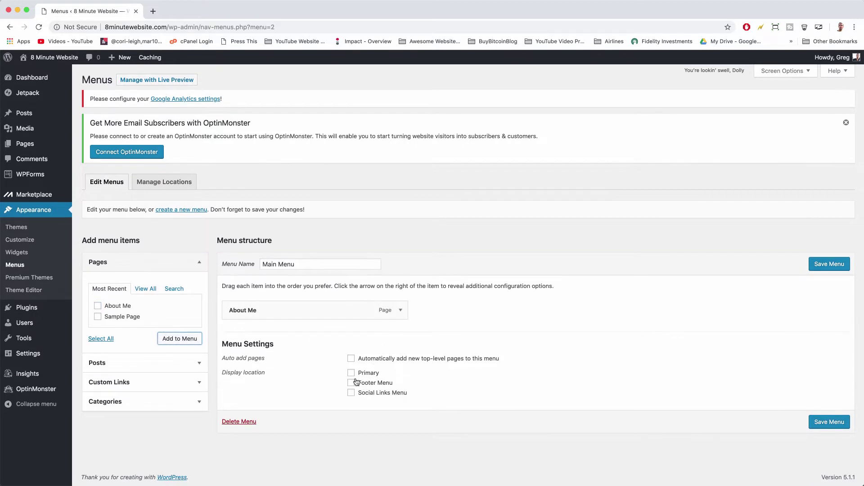
left_click(351, 374)
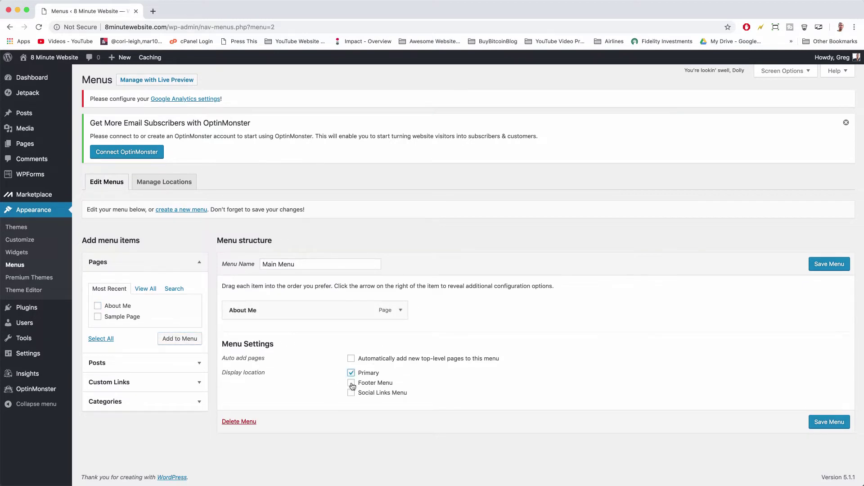
left_click(812, 425)
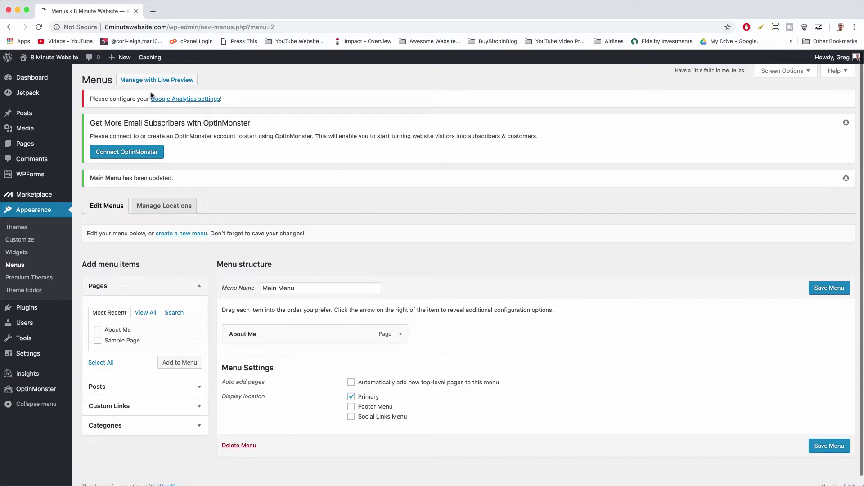
left_click(62, 56)
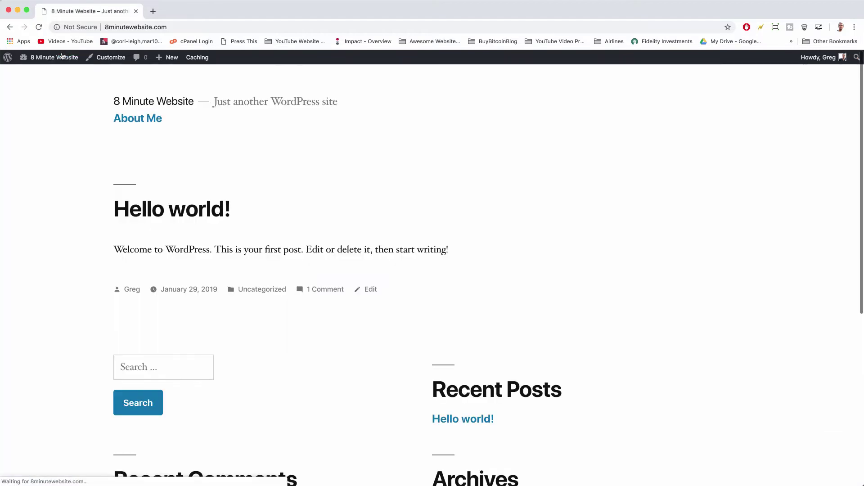
Step: Open About Me from the header menu and scroll through its photo banner and text
left_click(130, 124)
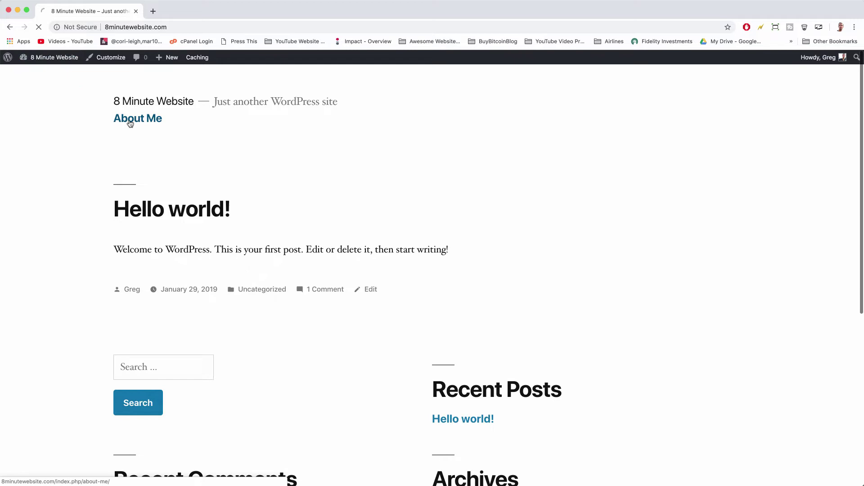
scroll(359, 243, "down", 15)
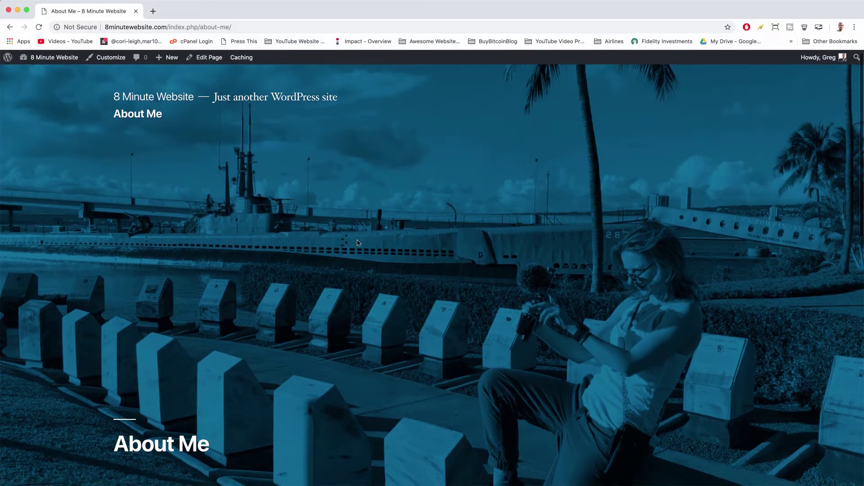
scroll(359, 244, "up", 10)
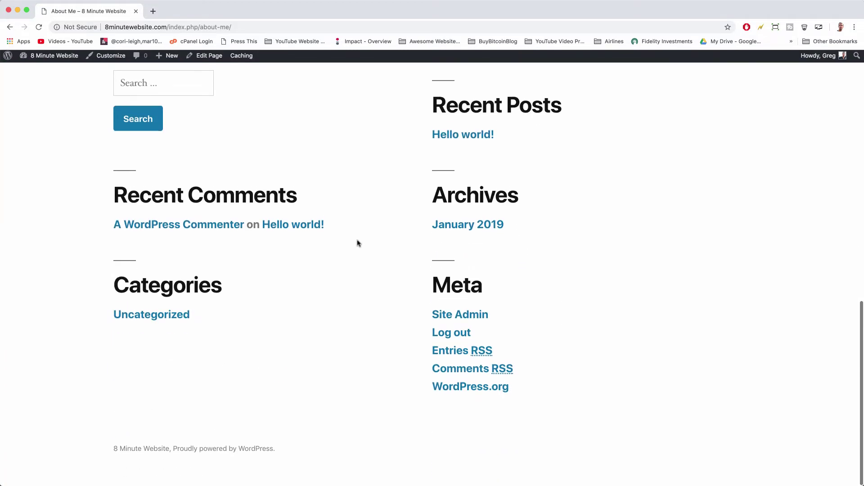
scroll(359, 239, "up", 6)
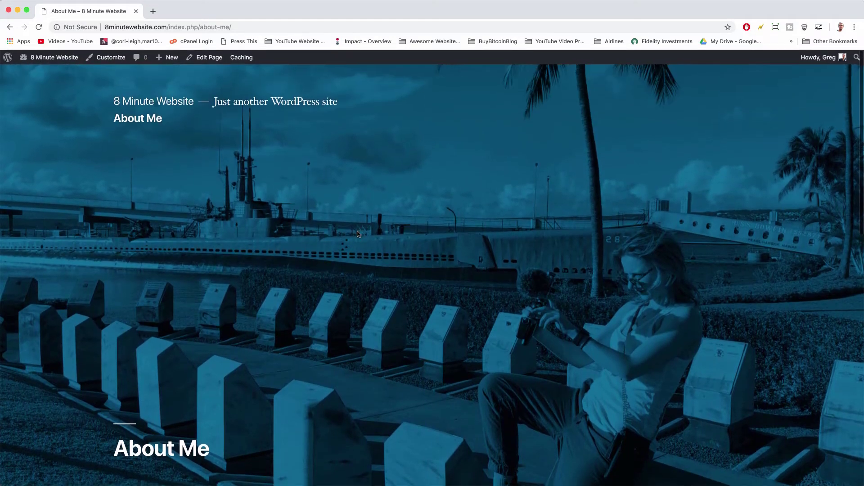
Step: Activate Twenty Sixteen under Appearance > Themes and view the front page
left_click(63, 57)
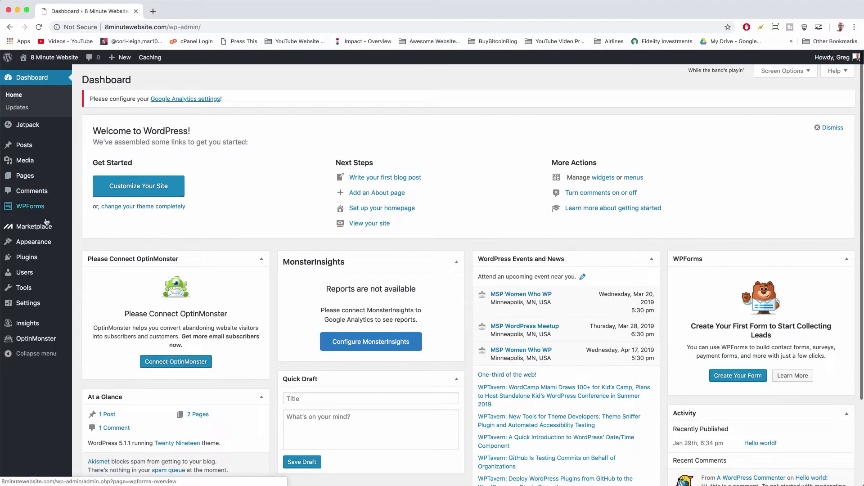
mouse_move(37, 240)
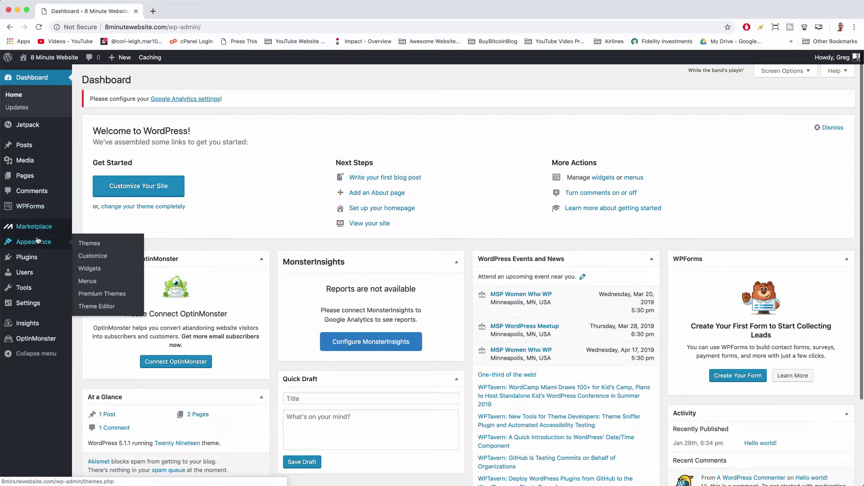
left_click(87, 245)
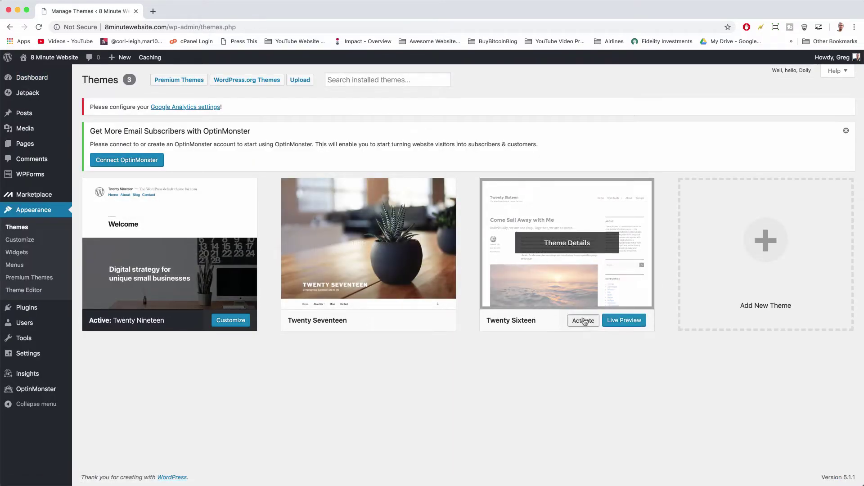
left_click(583, 320)
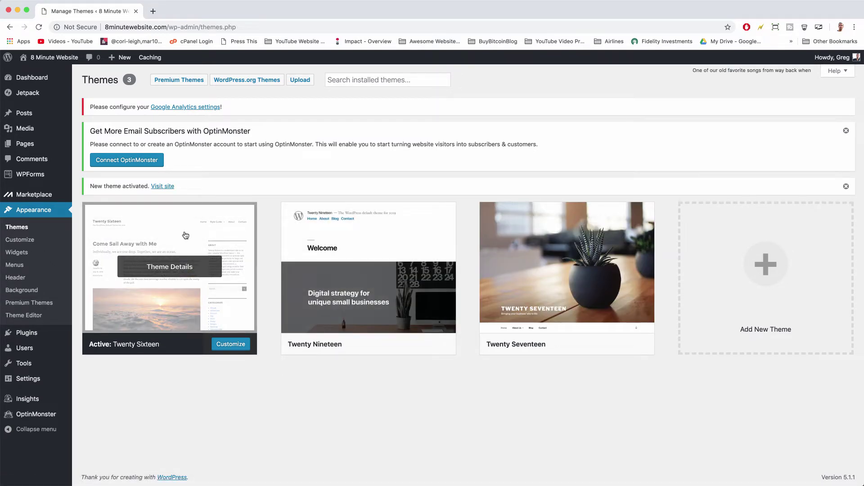
left_click(54, 58)
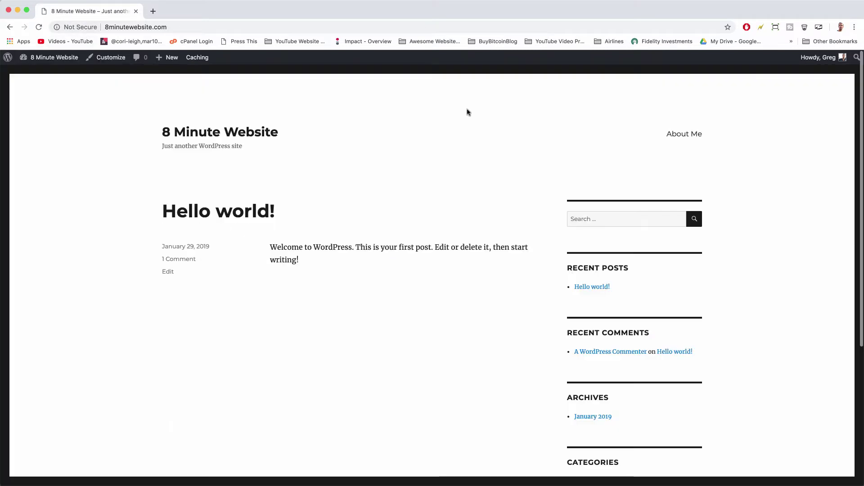
Step: Open About Me from the menu and scroll through its Twenty Sixteen layout with sidebar widgets
left_click(689, 137)
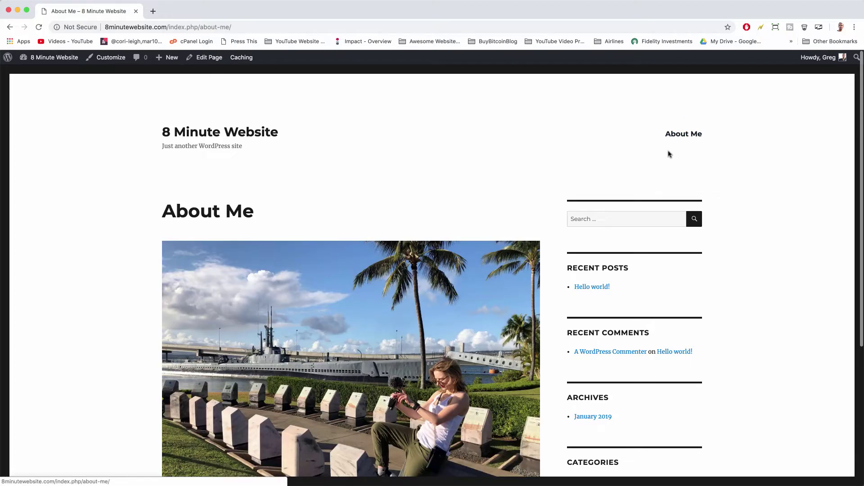
scroll(522, 166, "down", 5)
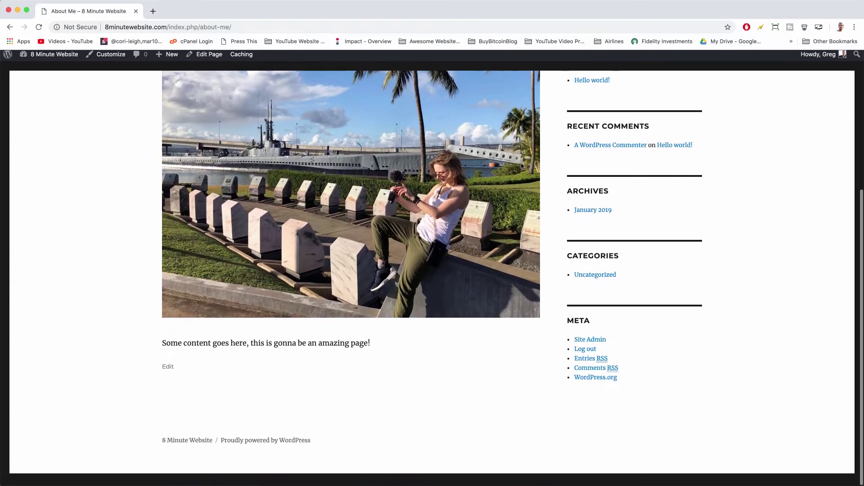
scroll(554, 258, "up", 5)
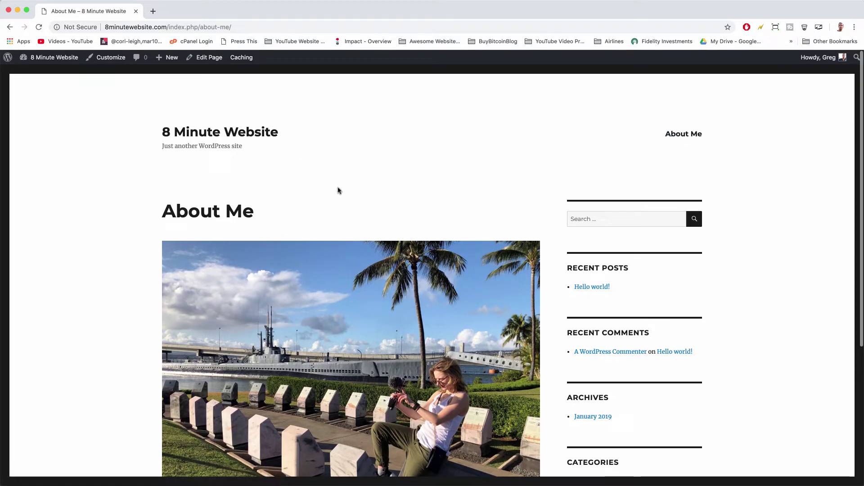
scroll(451, 170, "down", 5)
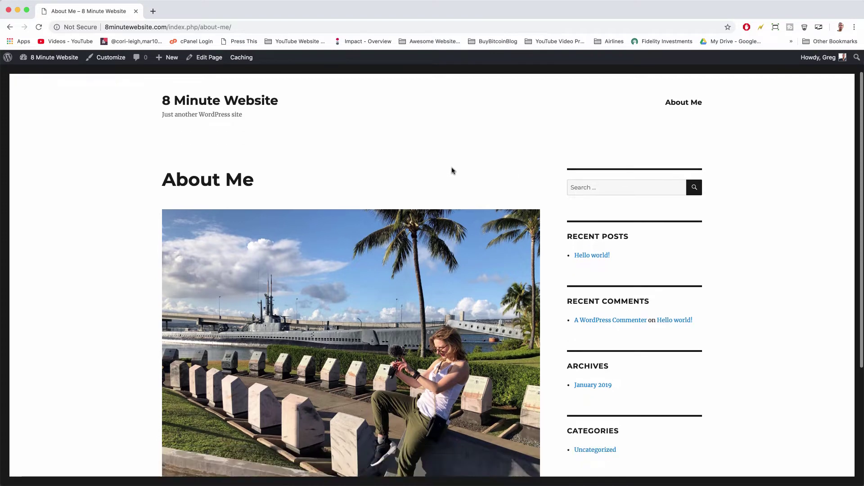
scroll(512, 356, "up", 5)
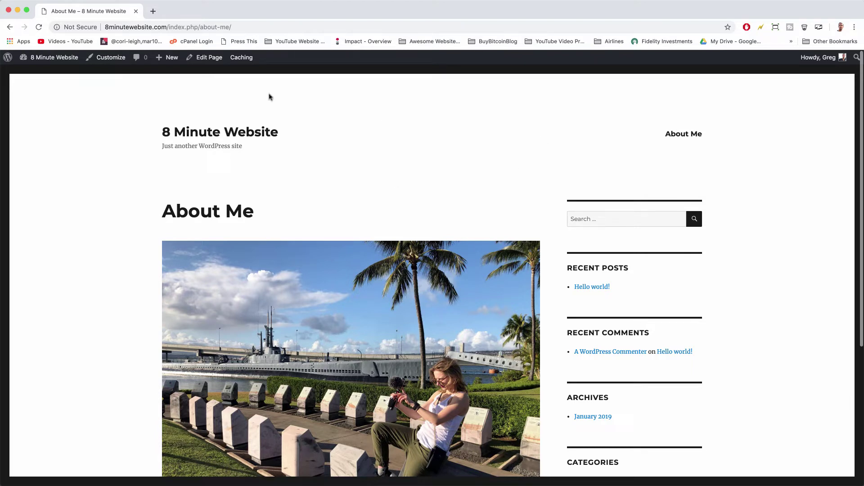
Step: Search the plugin directory for 'elementor' to find Elementor Page Builder
left_click(47, 57)
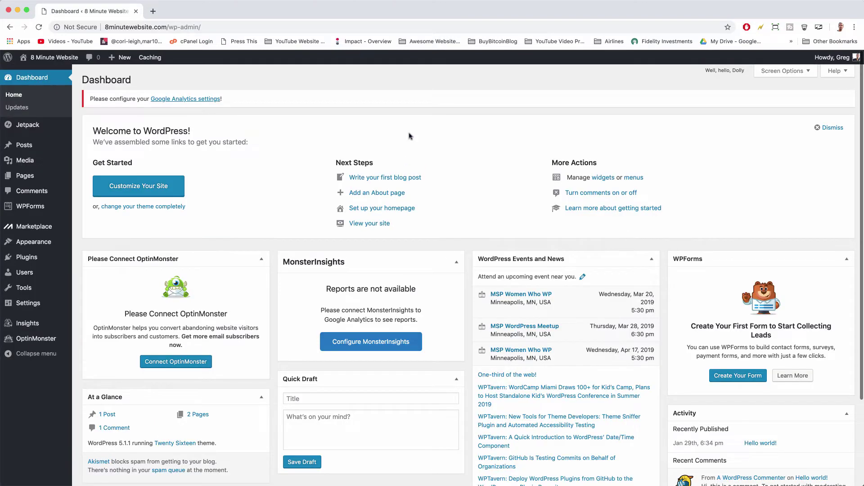
left_click(31, 257)
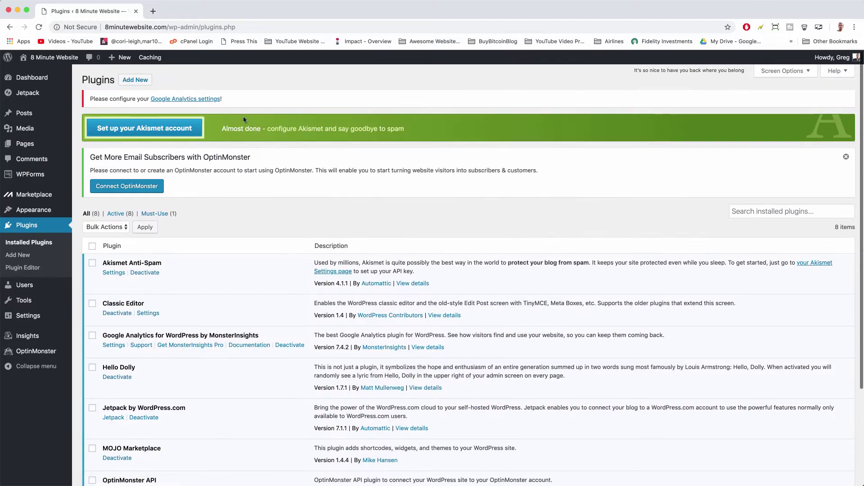
left_click(141, 80)
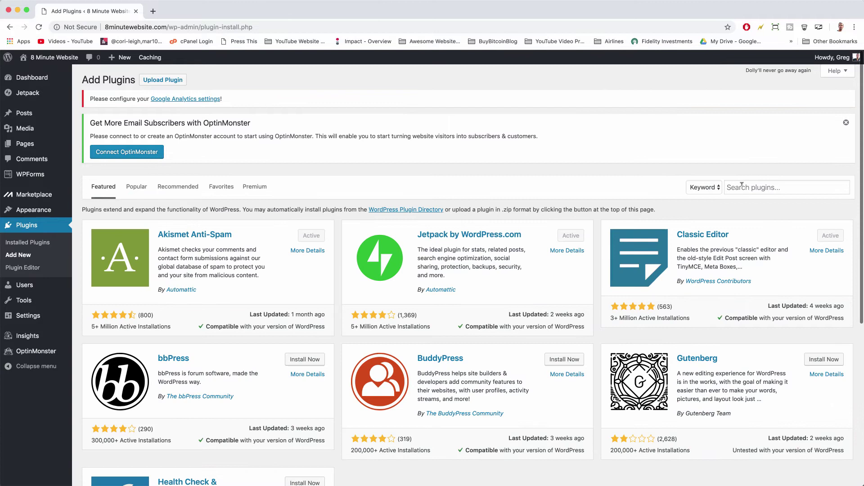
left_click(742, 186)
type("elementor")
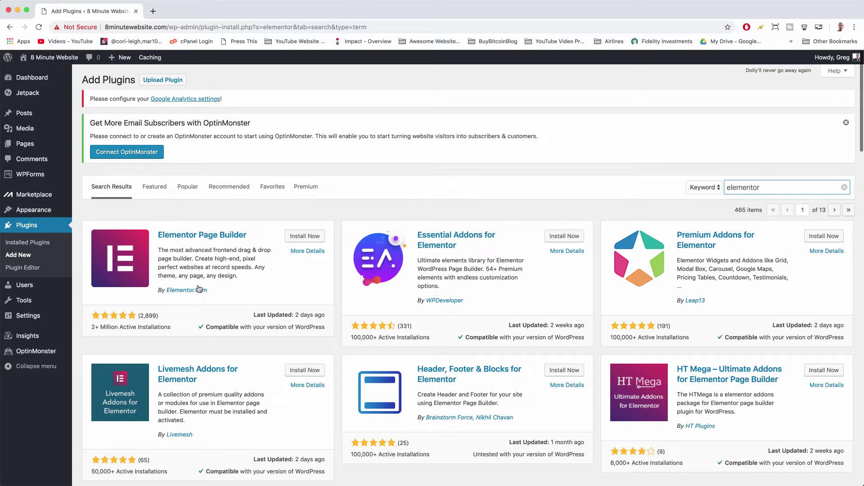
Step: Search Add New Themes for 'astra', then install and activate the Astra theme
mouse_move(45, 210)
left_click(81, 212)
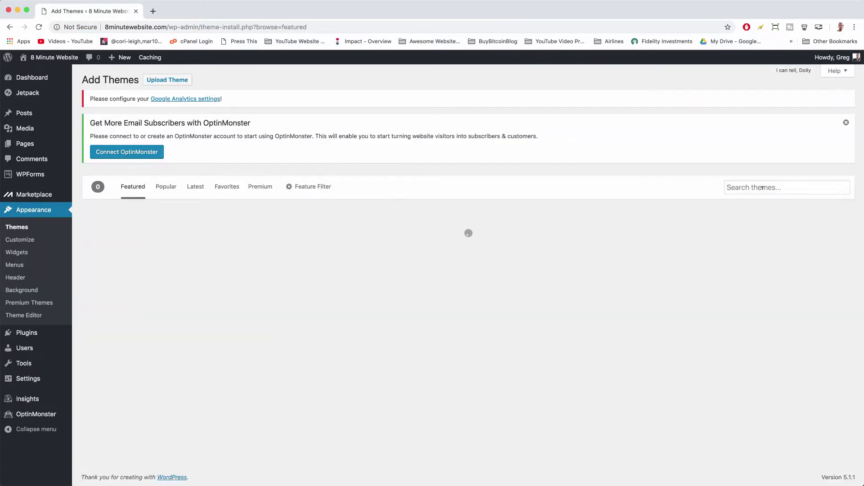
left_click(762, 187)
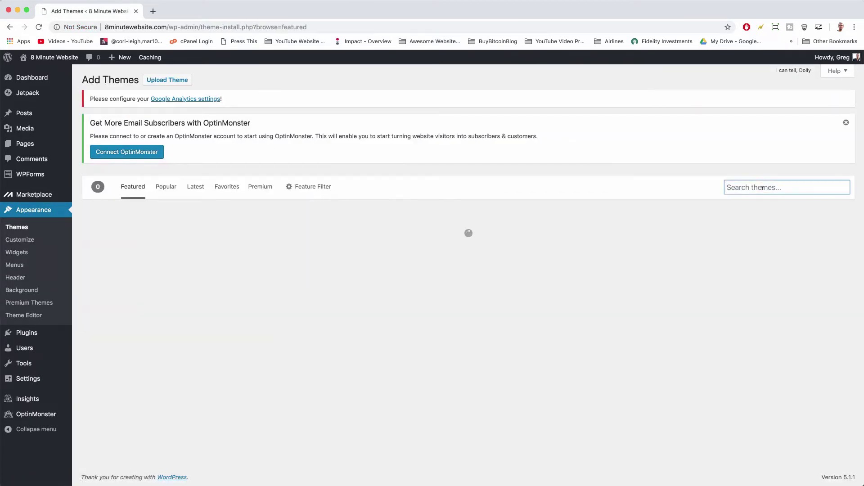
type("astra")
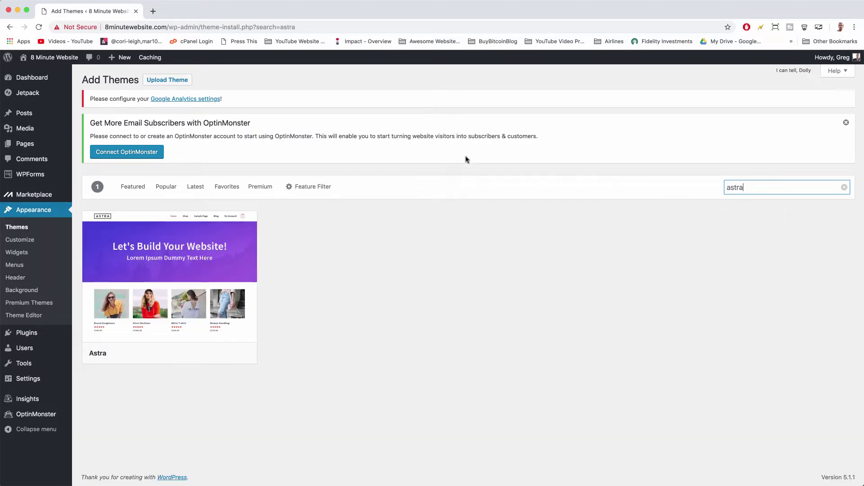
mouse_move(149, 308)
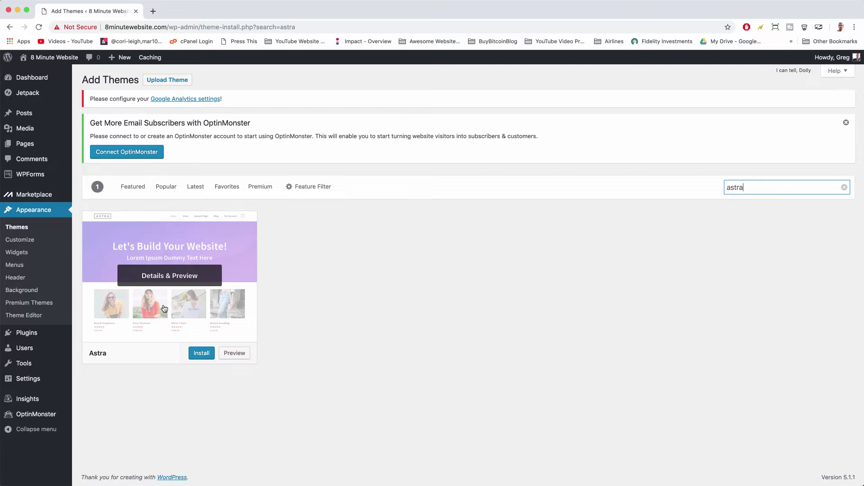
left_click(201, 354)
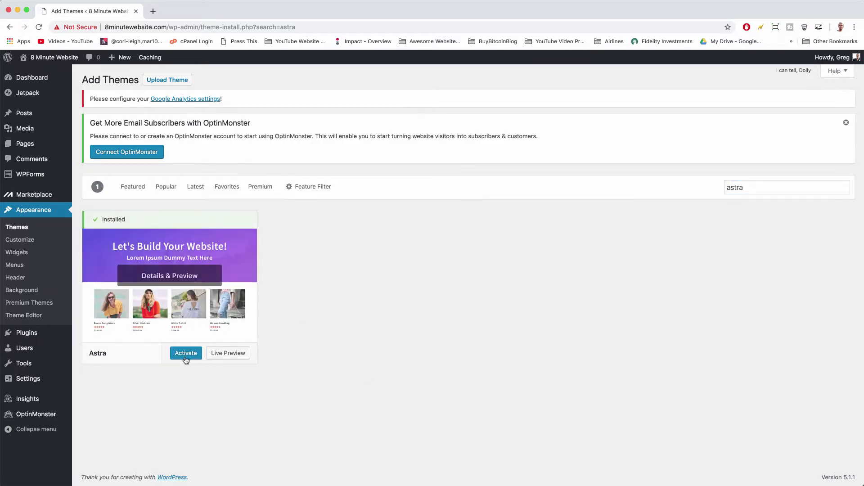
left_click(185, 354)
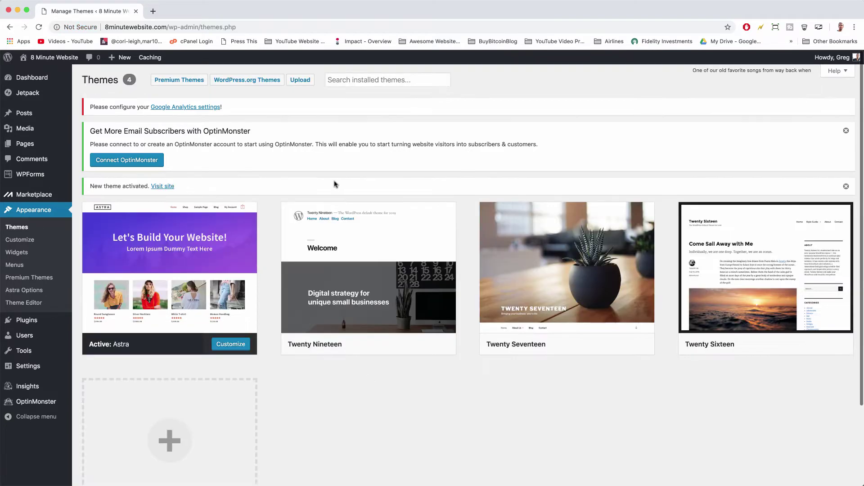
Step: Install and activate the starter-site importer plugin from the Astra Options page
left_click(35, 292)
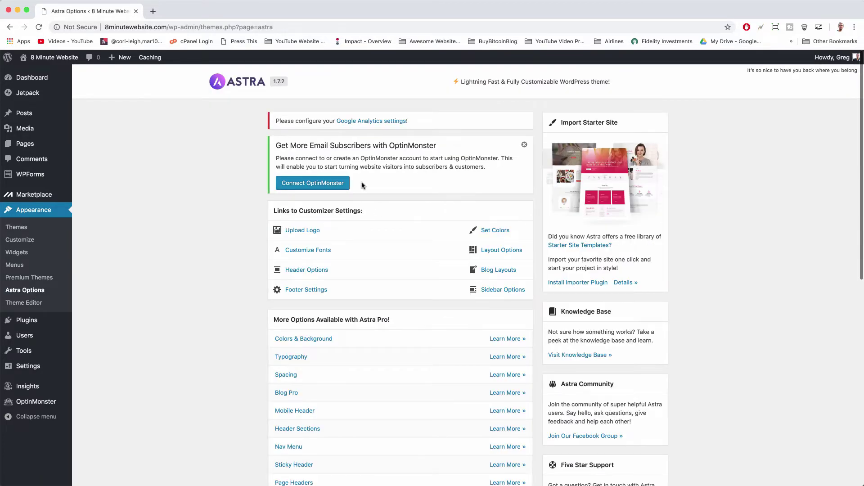
scroll(361, 185, "down", 10)
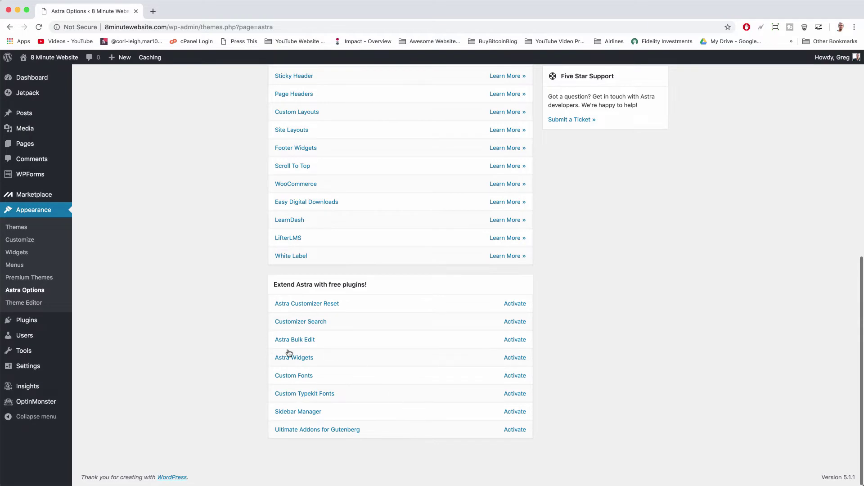
scroll(317, 351, "up", 5)
scroll(317, 351, "up", 5)
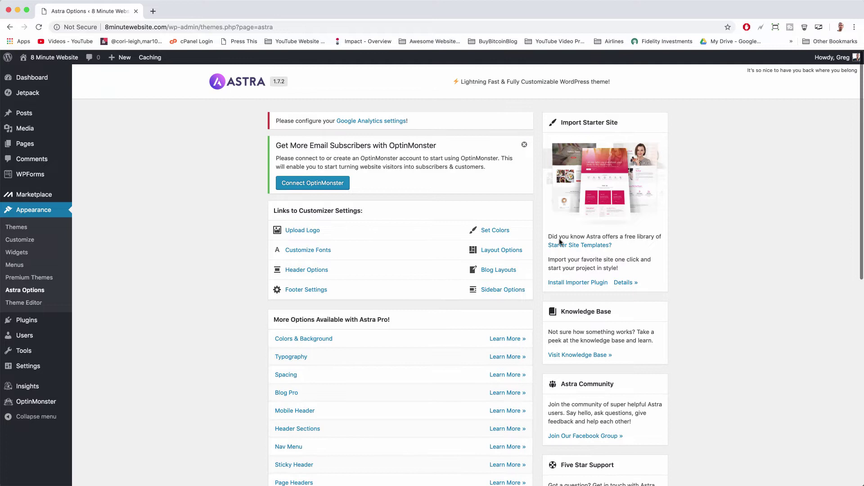
left_click(587, 282)
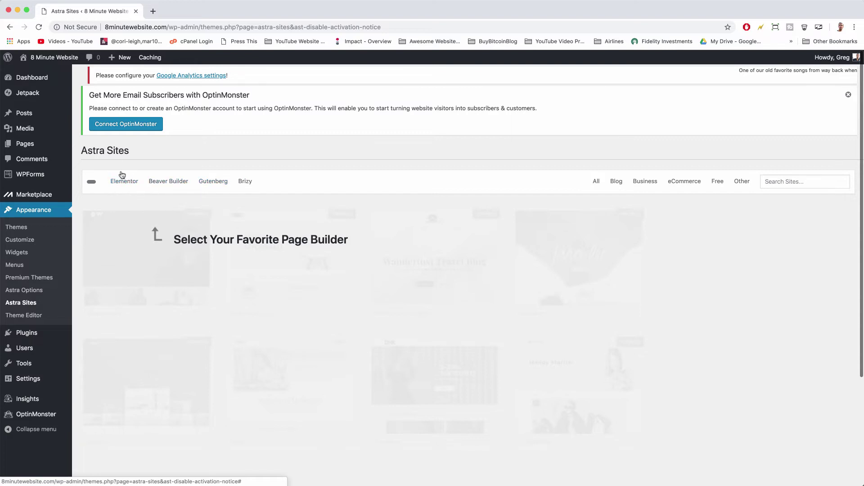
Step: Filter starter sites to Elementor and open the Yoga Instructor template preview
left_click(121, 183)
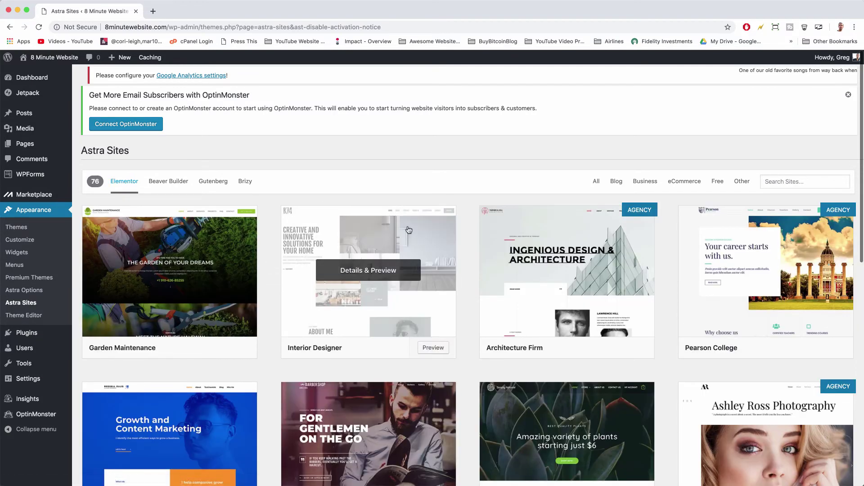
scroll(465, 235, "down", 10)
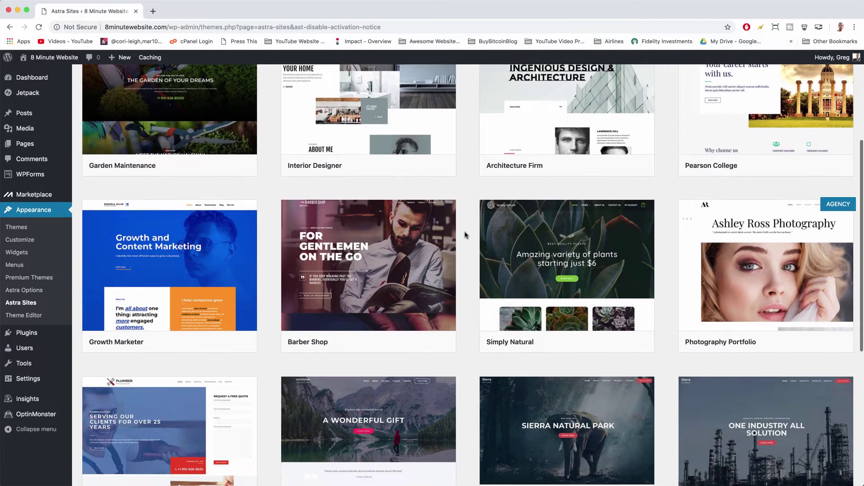
scroll(471, 270, "down", 4)
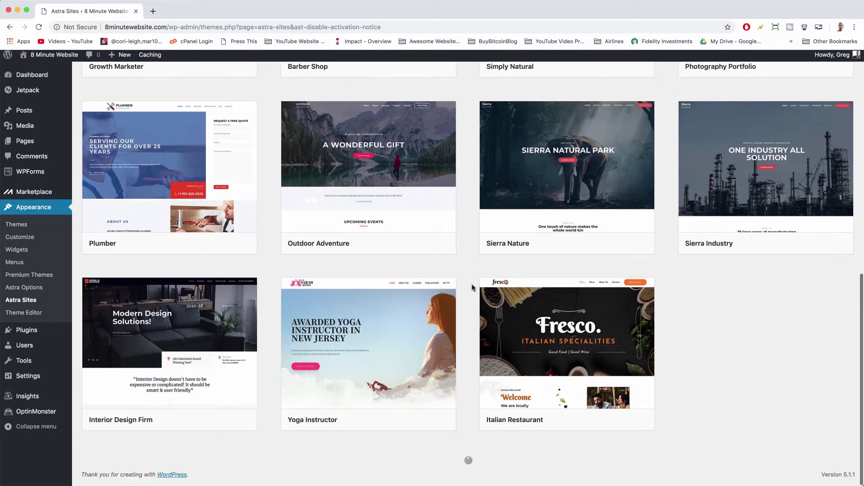
scroll(473, 284, "down", 5)
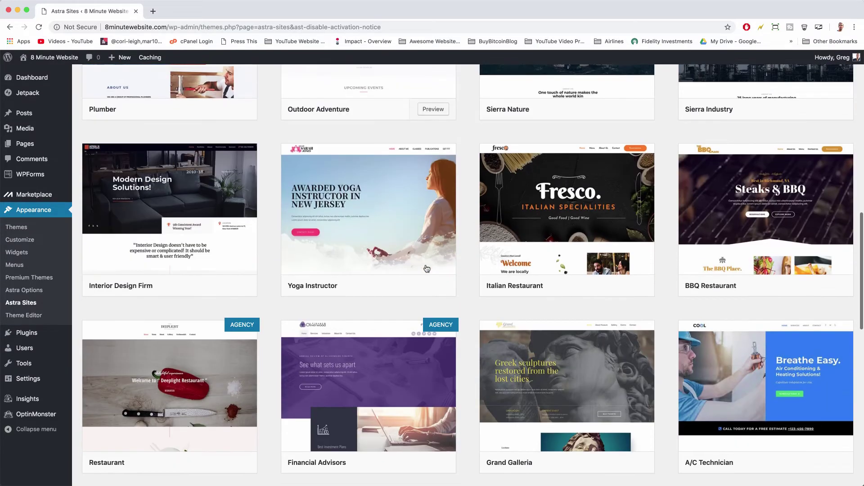
scroll(488, 284, "down", 6)
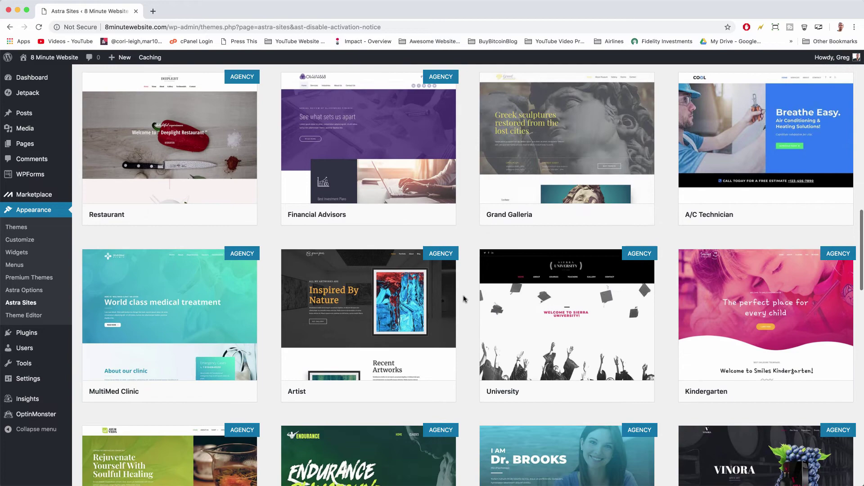
scroll(465, 298, "down", 9)
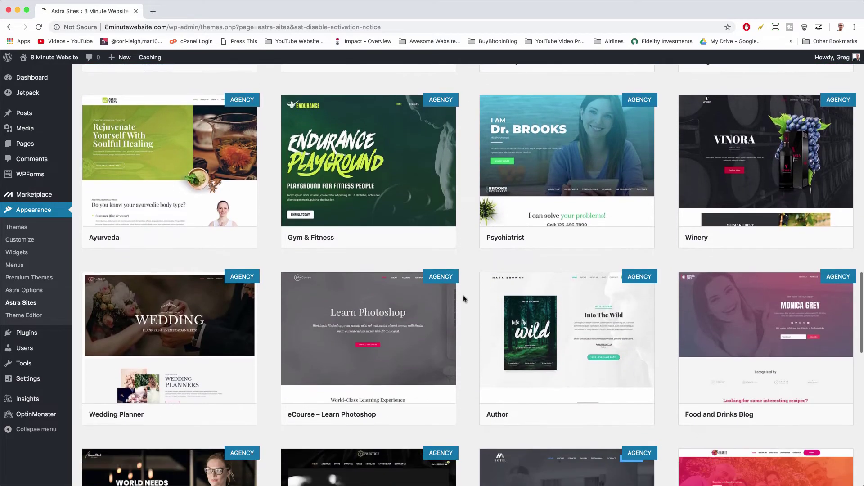
scroll(465, 299, "up", 13)
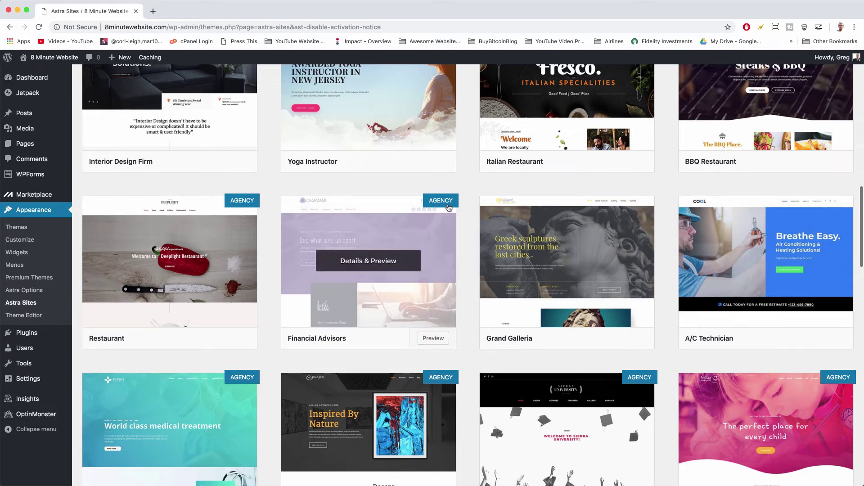
scroll(489, 284, "up", 3)
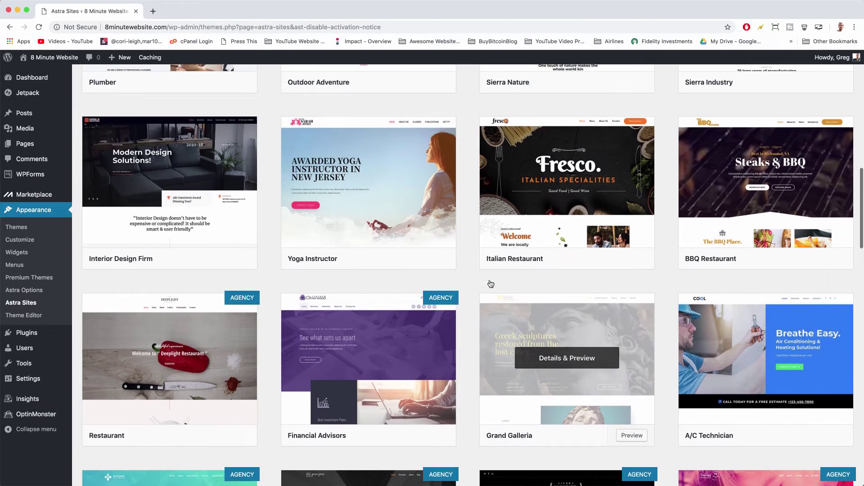
scroll(490, 282, "up", 3)
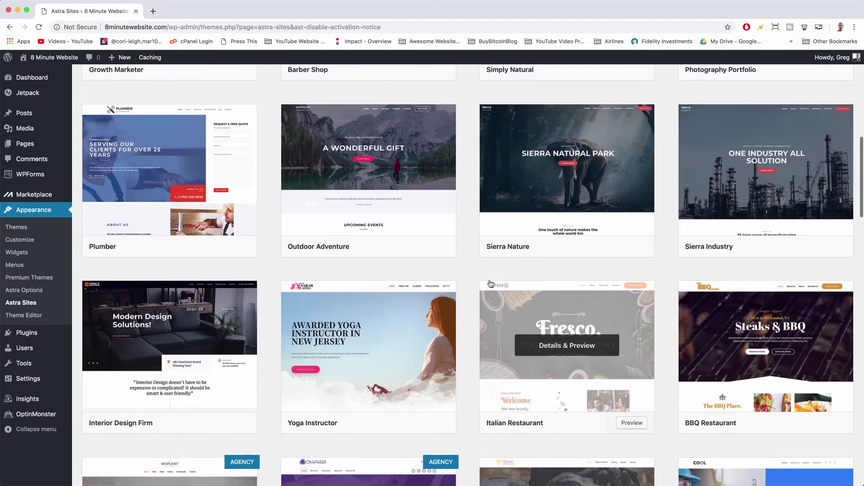
mouse_move(417, 311)
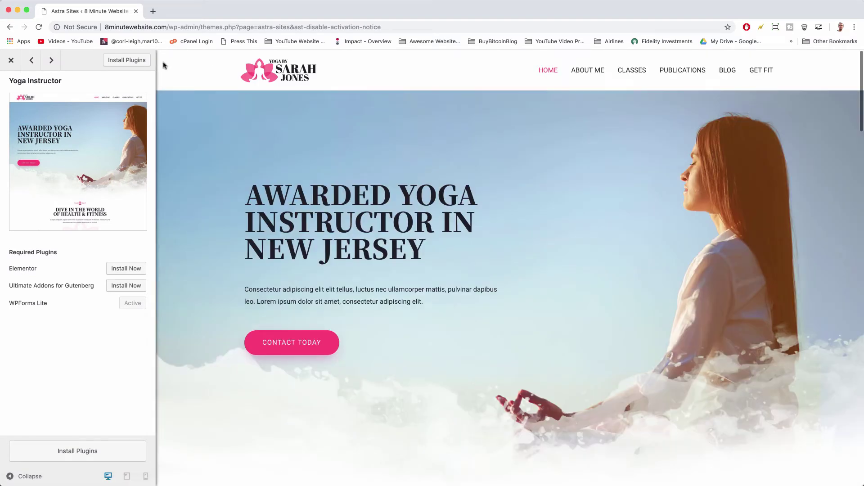
Step: Install the Yoga Instructor site's required plugins, then import the site and confirm
left_click(130, 63)
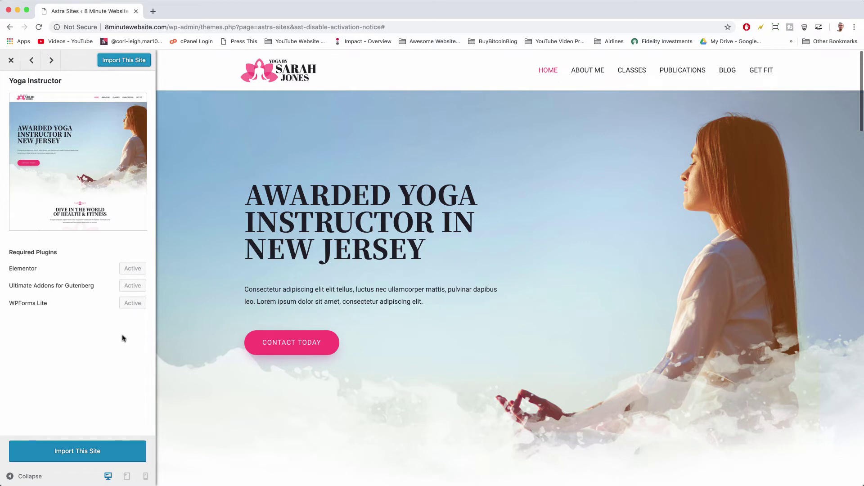
left_click(85, 448)
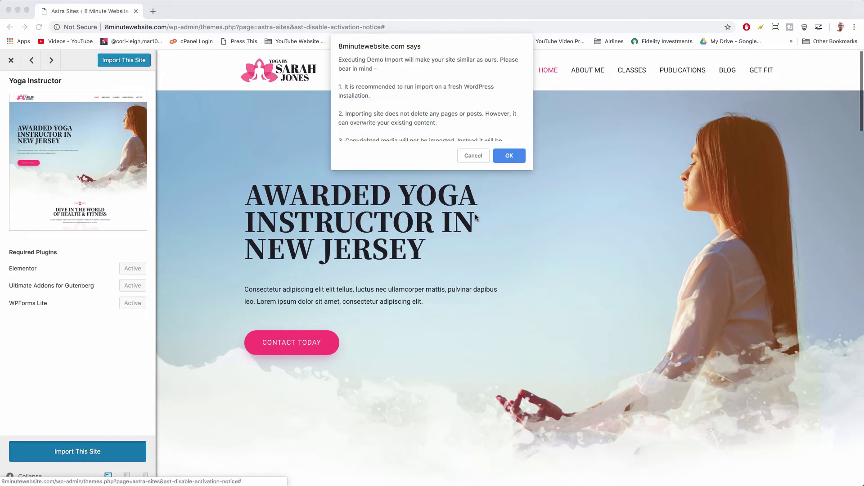
left_click(510, 155)
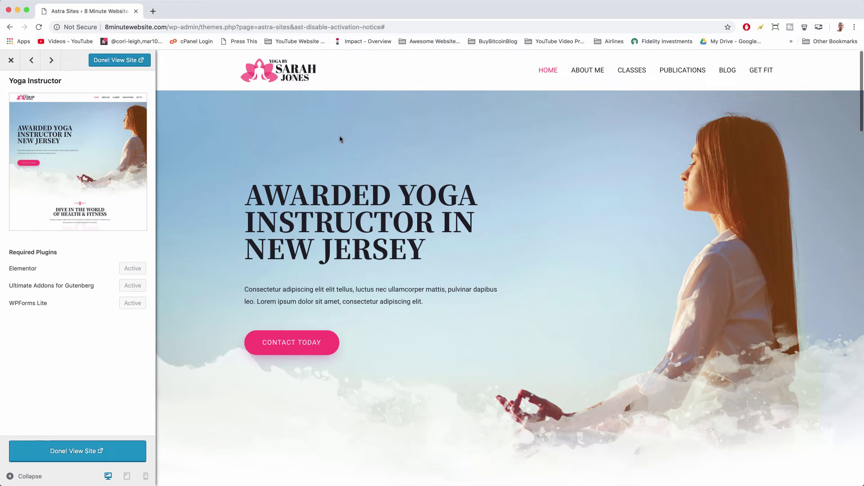
Step: View the newly imported yoga site in a new tab and scroll its homepage
left_click(81, 455)
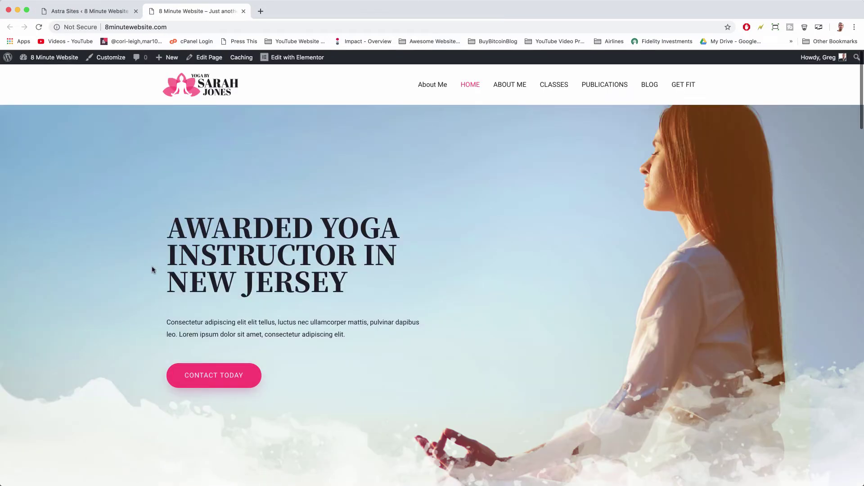
scroll(138, 253, "down", 15)
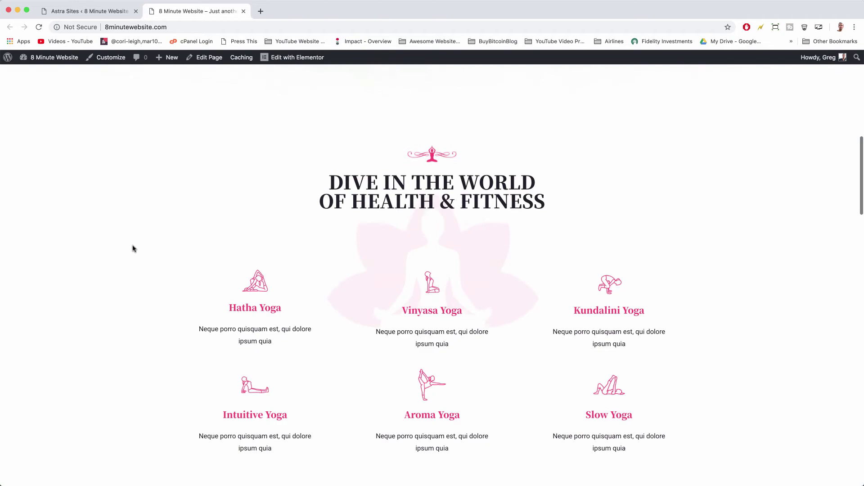
scroll(133, 248, "down", 20)
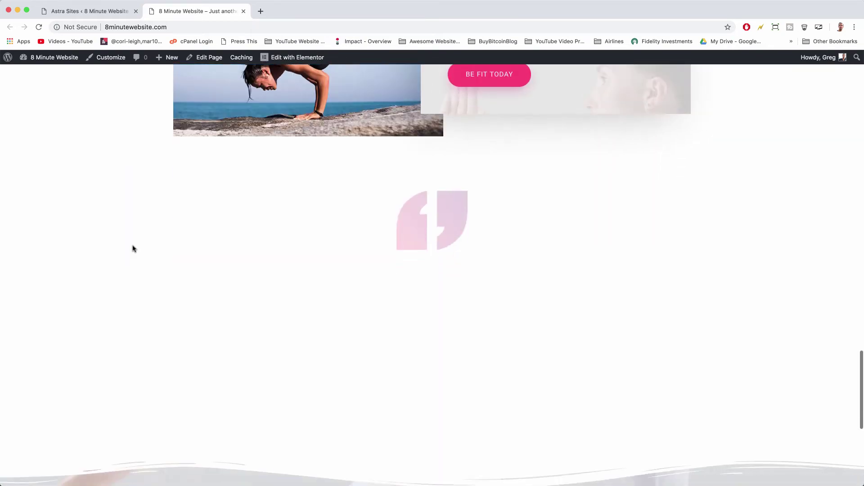
scroll(131, 247, "up", 20)
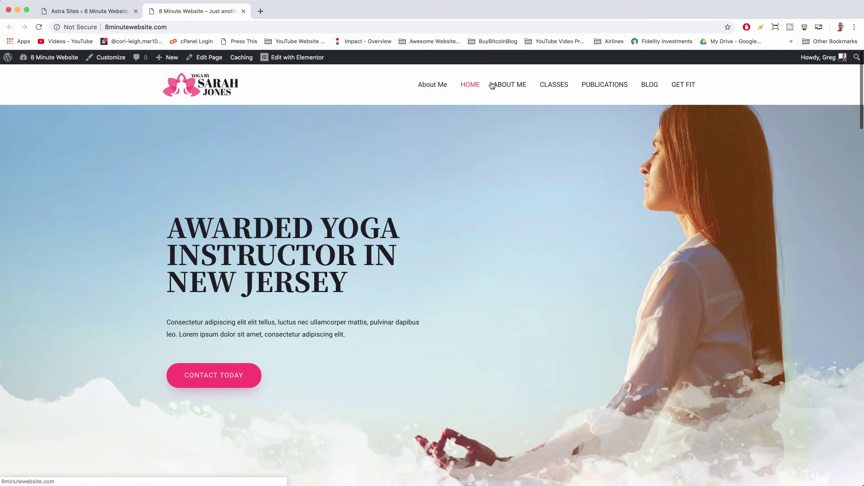
Step: Open the ABOUT ME page, scroll through it and return to the top
left_click(507, 86)
scroll(559, 131, "down", 15)
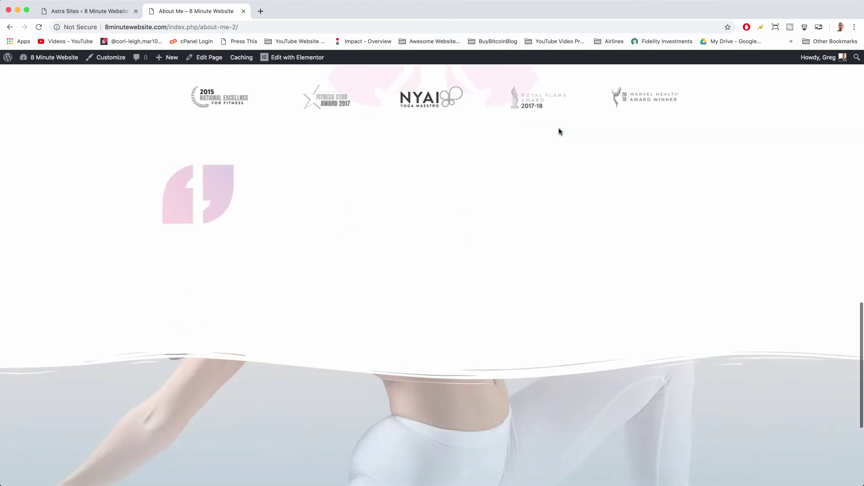
scroll(559, 131, "down", 4)
scroll(559, 131, "up", 7)
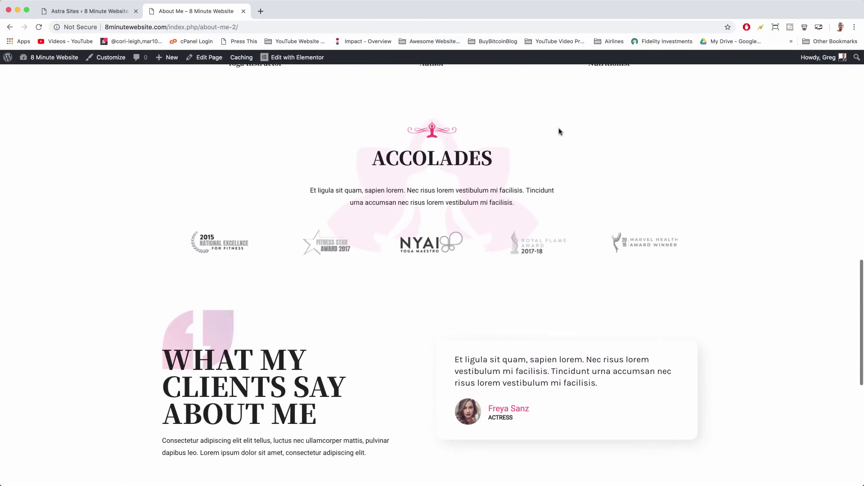
scroll(559, 131, "up", 10)
scroll(560, 131, "down", 3)
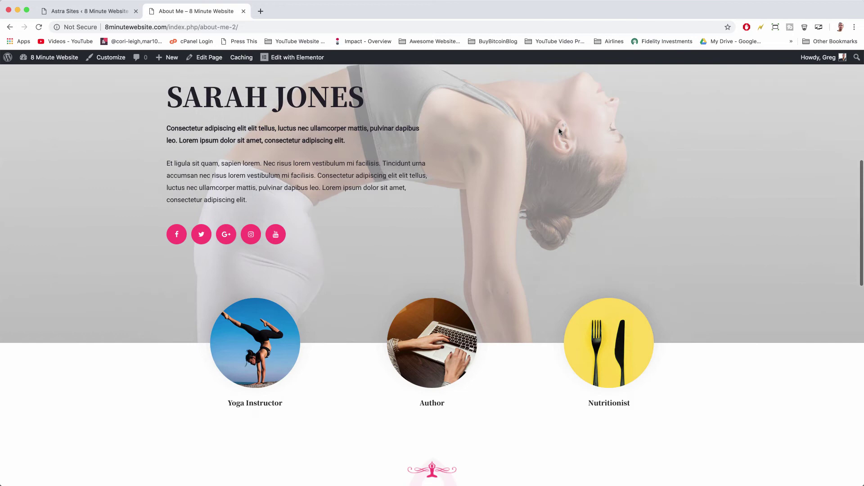
scroll(559, 131, "down", 3)
scroll(548, 231, "down", 7)
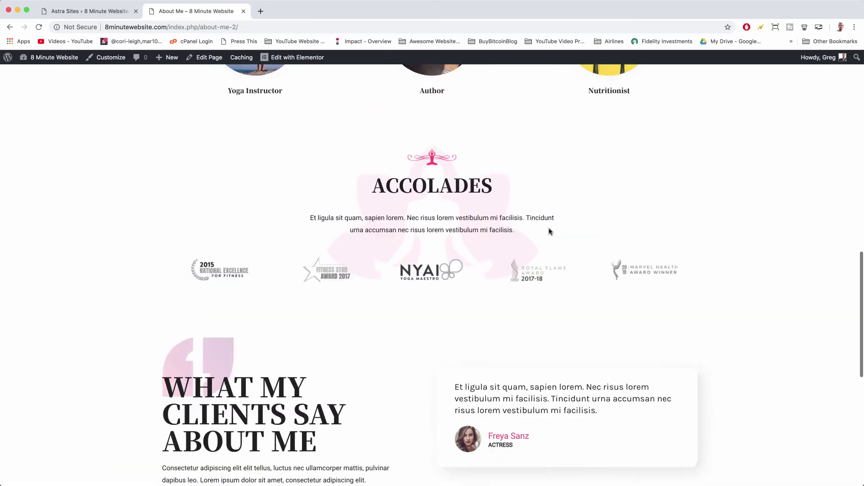
scroll(548, 232, "up", 20)
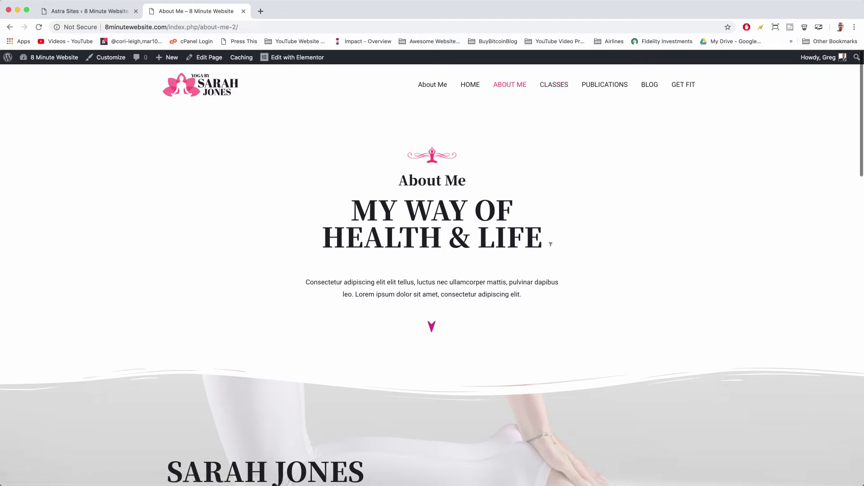
scroll(393, 228, "down", 10)
scroll(394, 228, "up", 5)
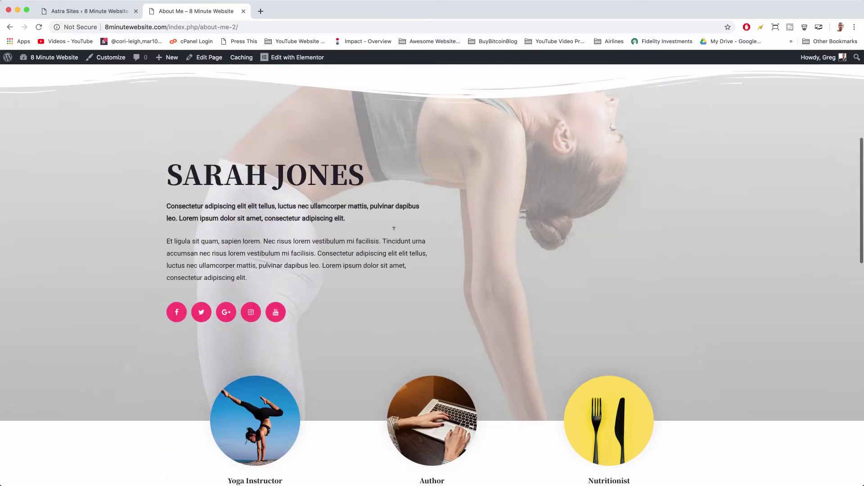
scroll(394, 229, "up", 6)
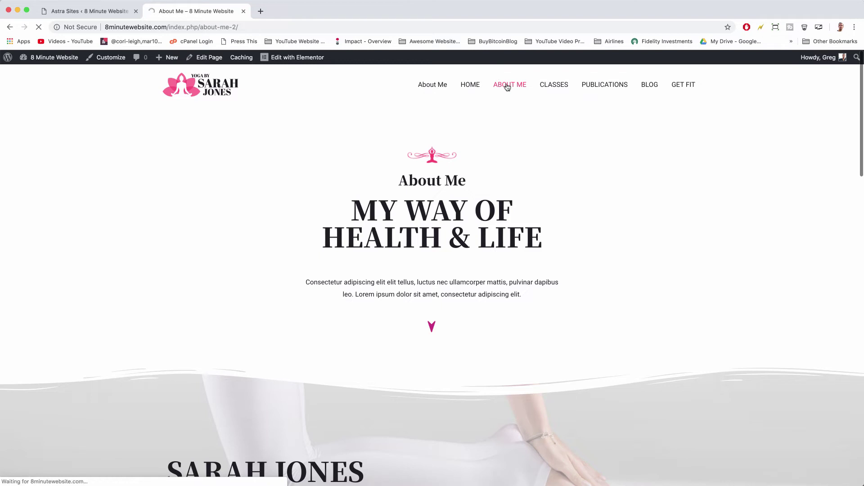
Step: Open the About Me page in Elementor and dismiss the Flexbox changes notice
left_click(305, 60)
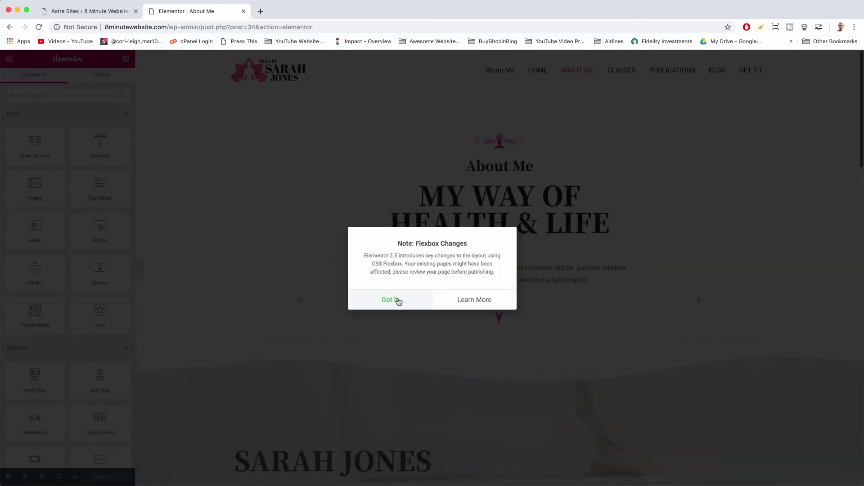
left_click(398, 301)
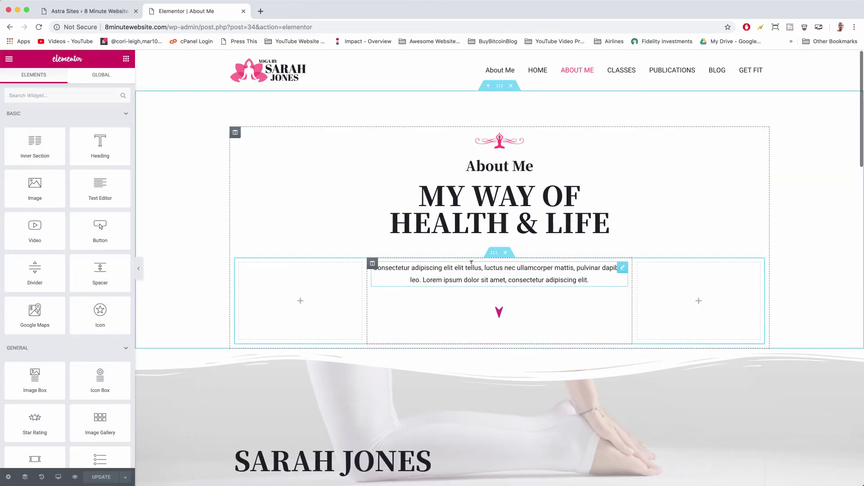
Step: Try moving the inner section and replacing 'WAY' with 'DOG' in the heading, undoing both
left_click_drag(494, 252, 449, 137)
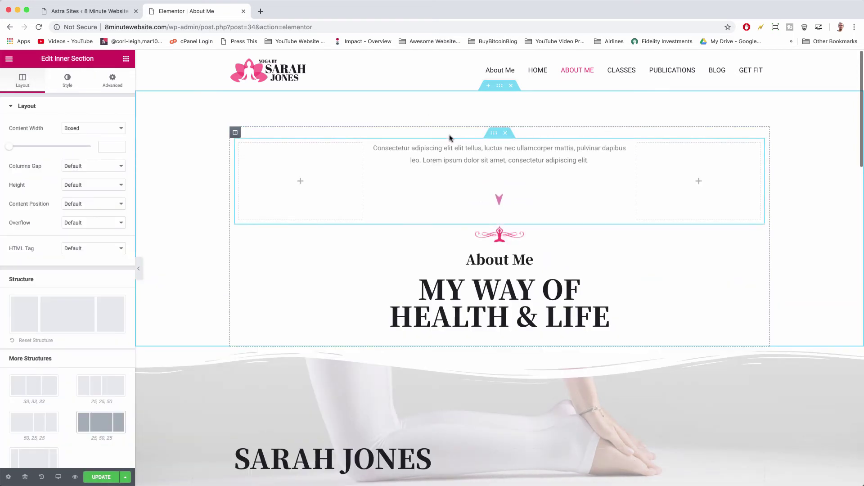
key("super+z")
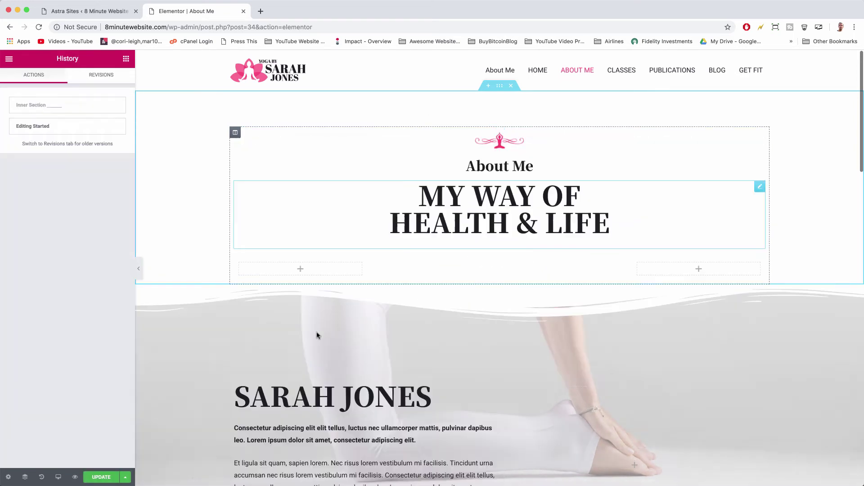
left_click(493, 192)
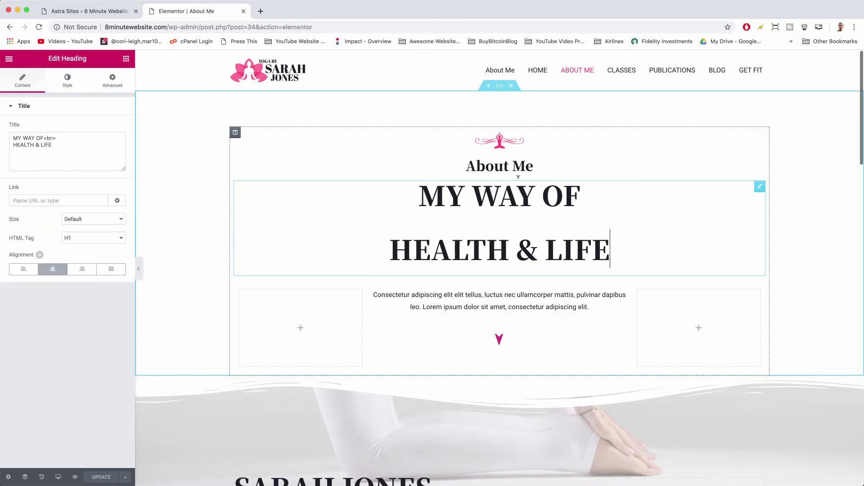
double_click(493, 196)
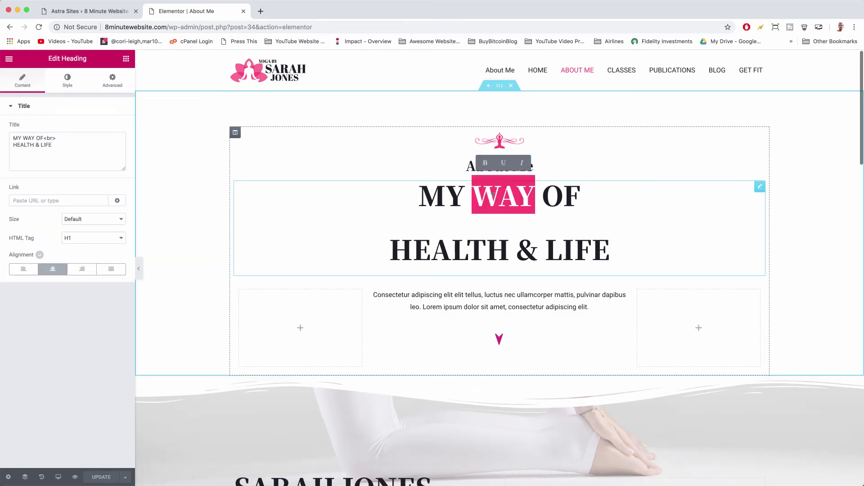
type("DOG")
key("super+z")
scroll(506, 237, "down", 2)
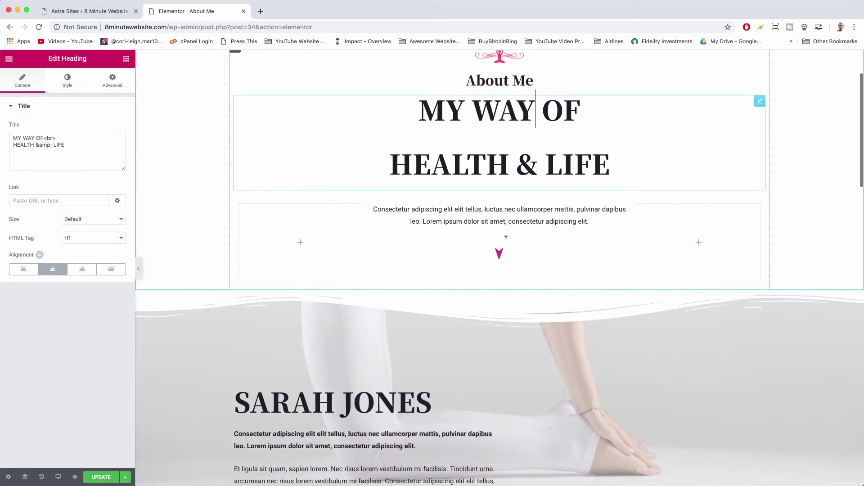
scroll(506, 237, "down", 3)
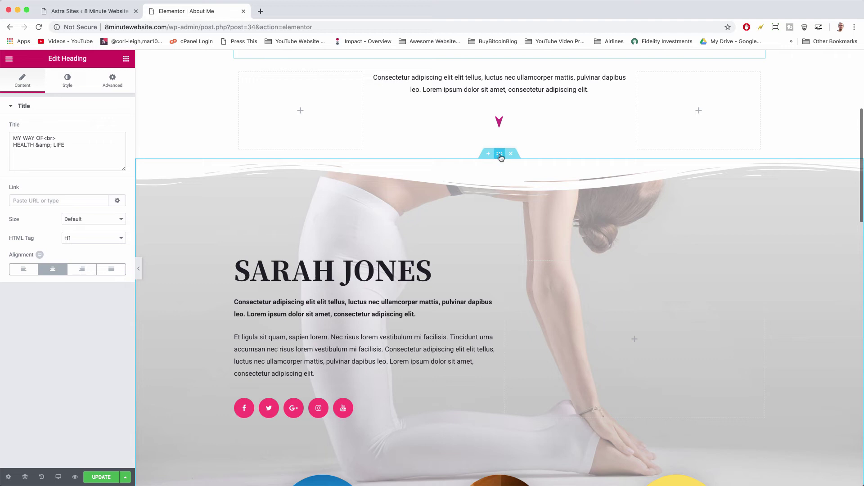
scroll(502, 156, "down", 1)
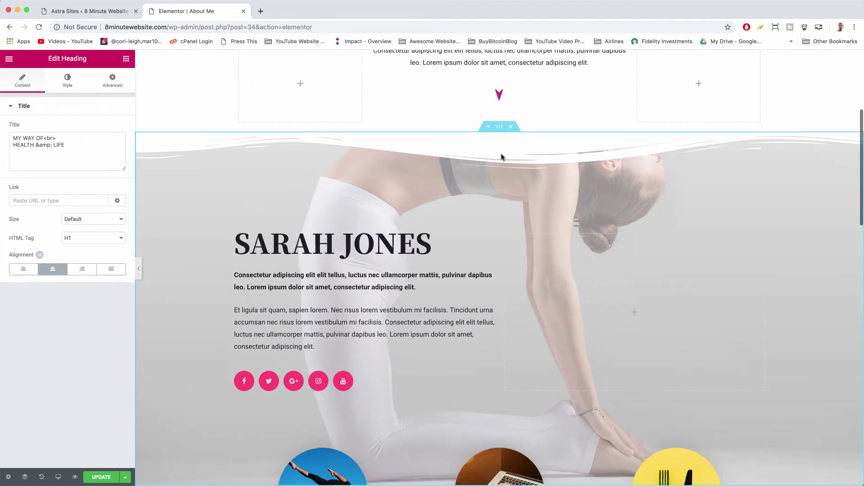
Step: Show the Sarah Jones section's Style background settings, leaving the Accolades section in place
left_click(499, 127)
left_click(509, 193)
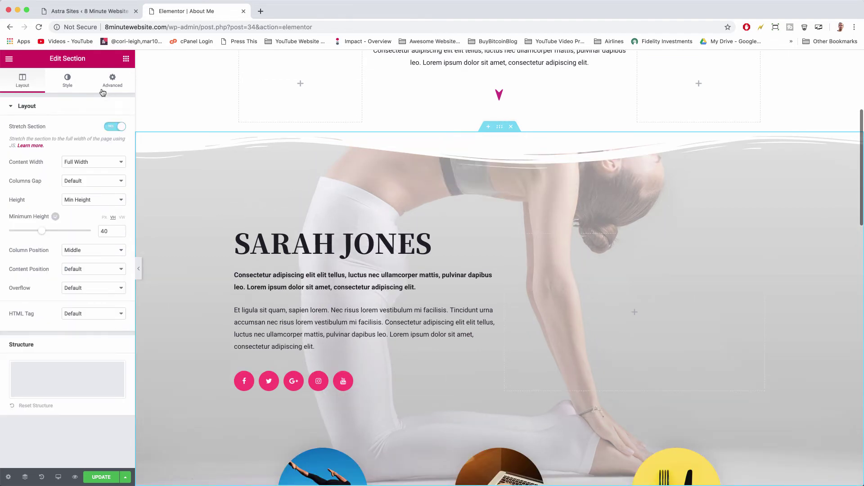
left_click(68, 80)
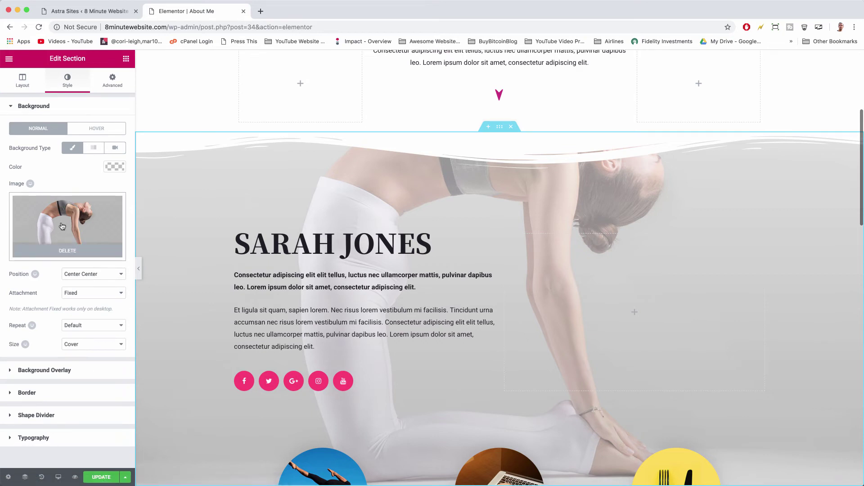
scroll(208, 212, "down", 5)
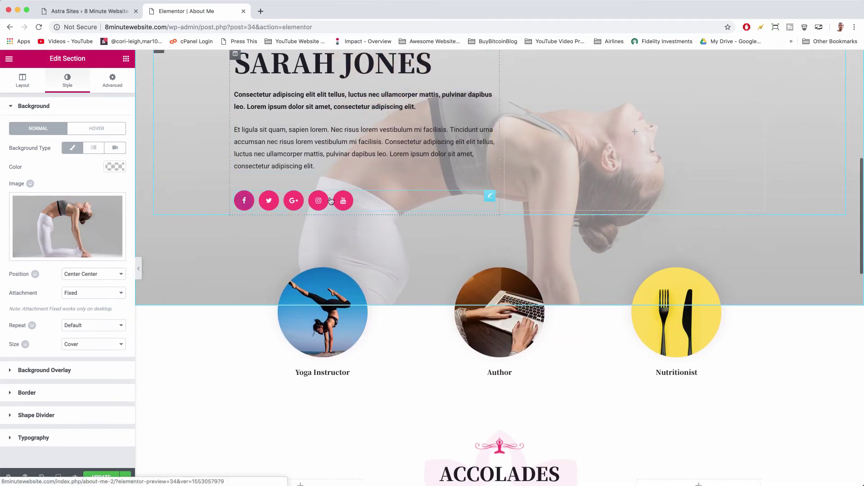
scroll(468, 208, "down", 5)
scroll(468, 208, "down", 7)
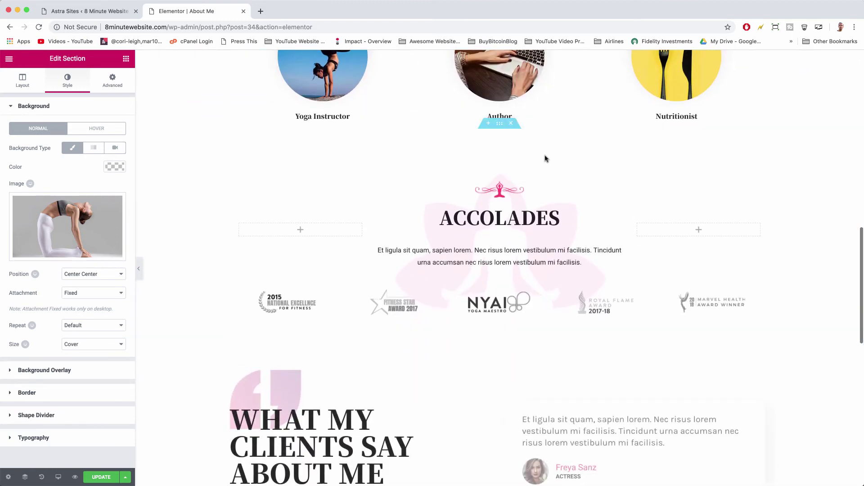
scroll(533, 197, "up", 4)
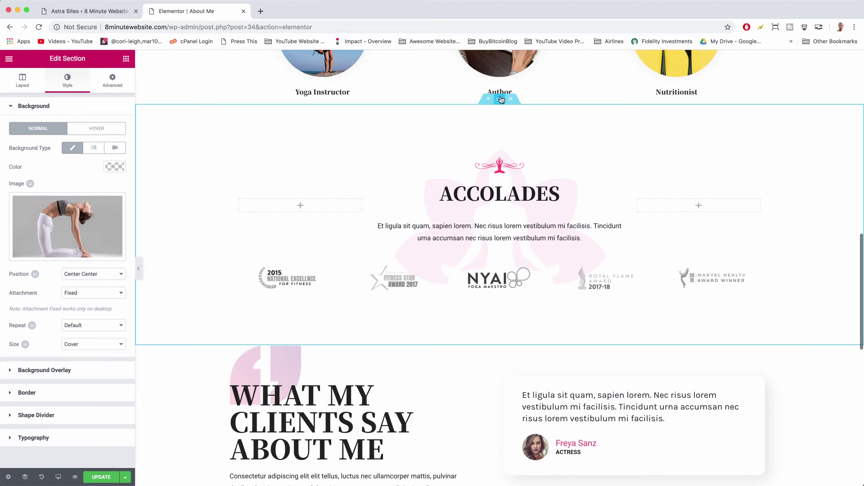
mouse_move(501, 100)
left_mouse_down()
mouse_move(498, 112)
mouse_move(502, 102)
left_mouse_up()
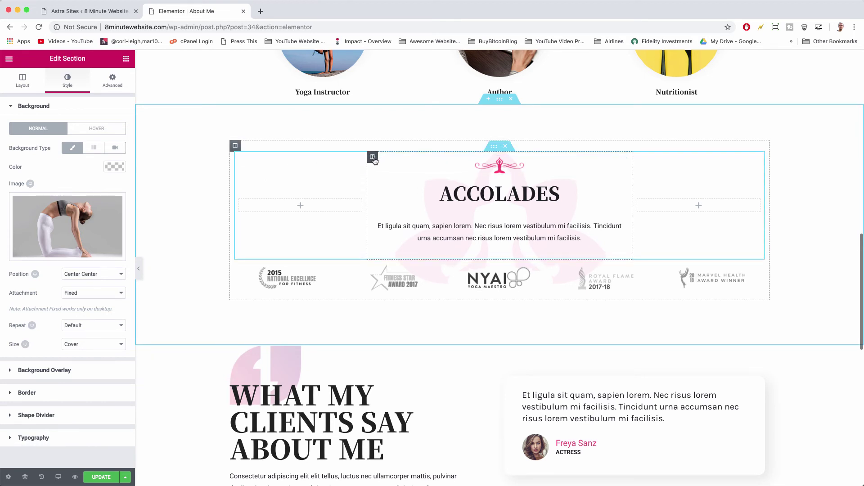
Step: Open the Accolades section settings, then delete and restore the NYAI logo image
left_click(372, 158)
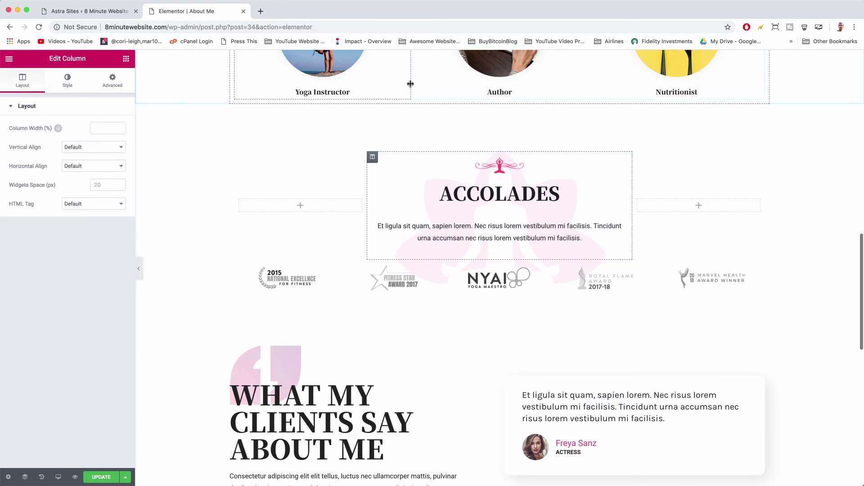
left_click(500, 98)
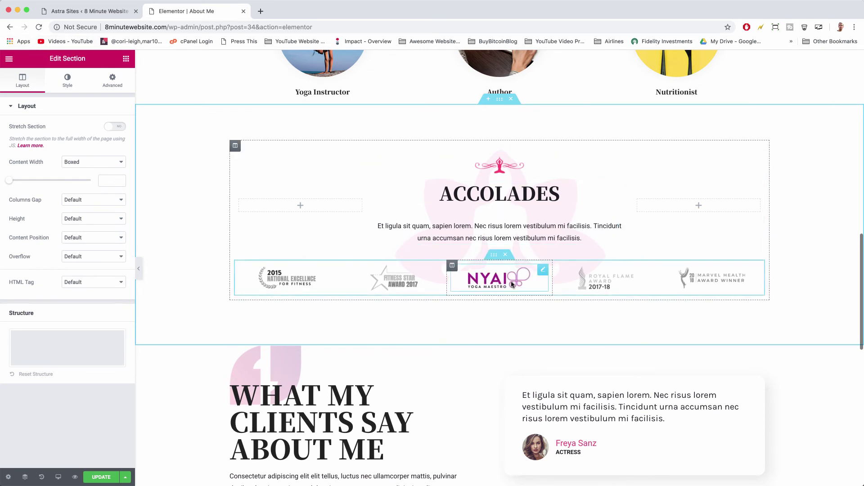
right_click(543, 274)
left_click(565, 402)
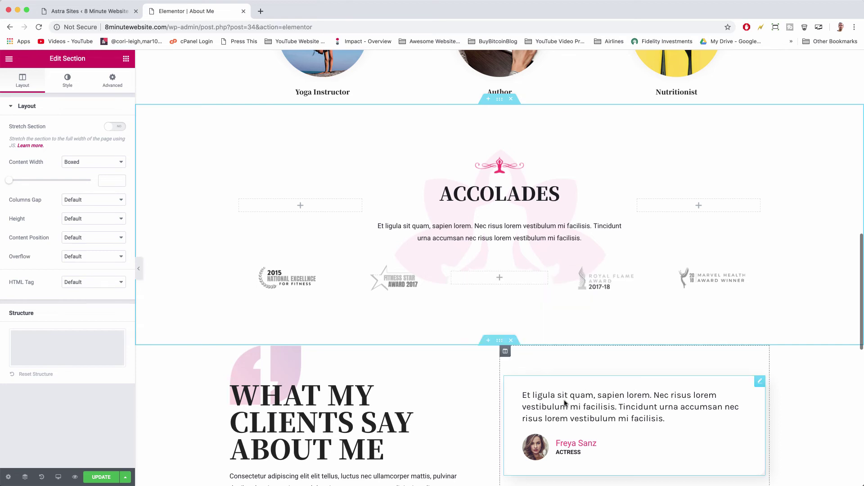
key("super+z")
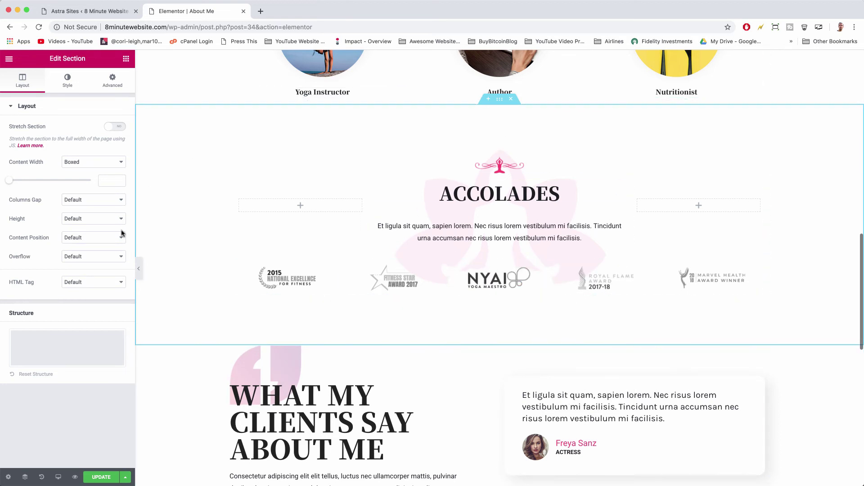
Step: Save the About Me page with Cmd+S and return to the top
key("super+s")
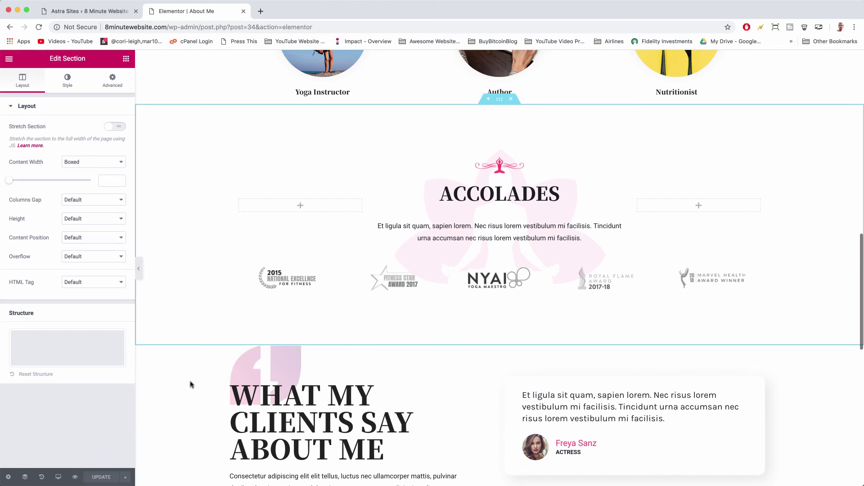
scroll(409, 343, "up", 10)
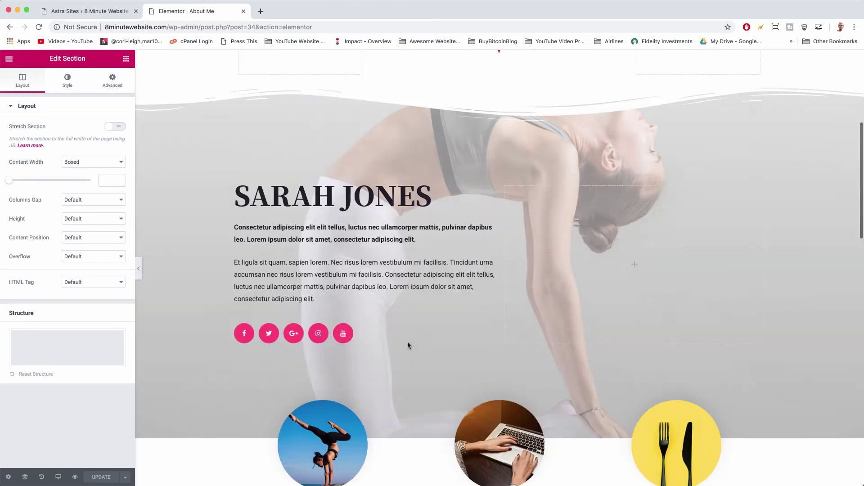
scroll(408, 345, "up", 7)
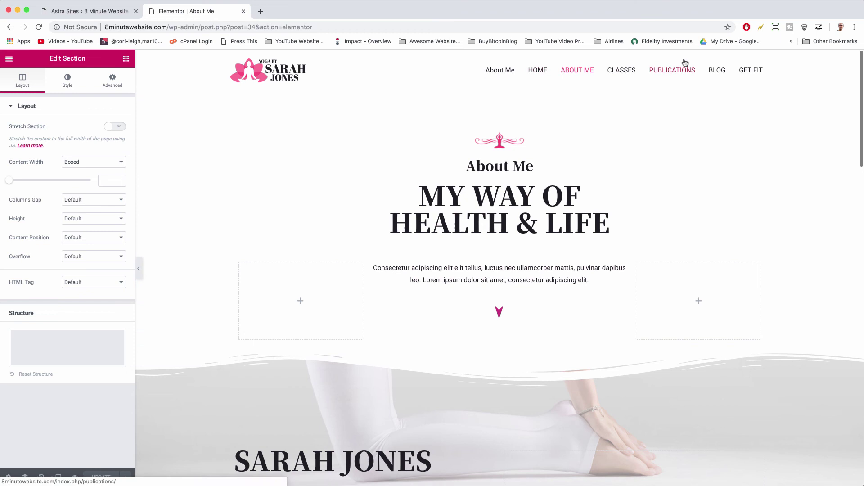
Step: Open the live site in a new tab and start a new page
left_click(259, 12)
type("8")
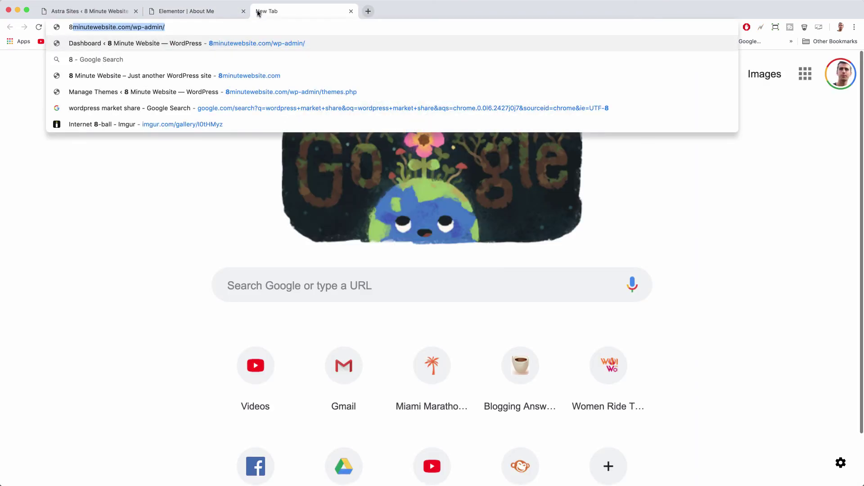
left_click(189, 76)
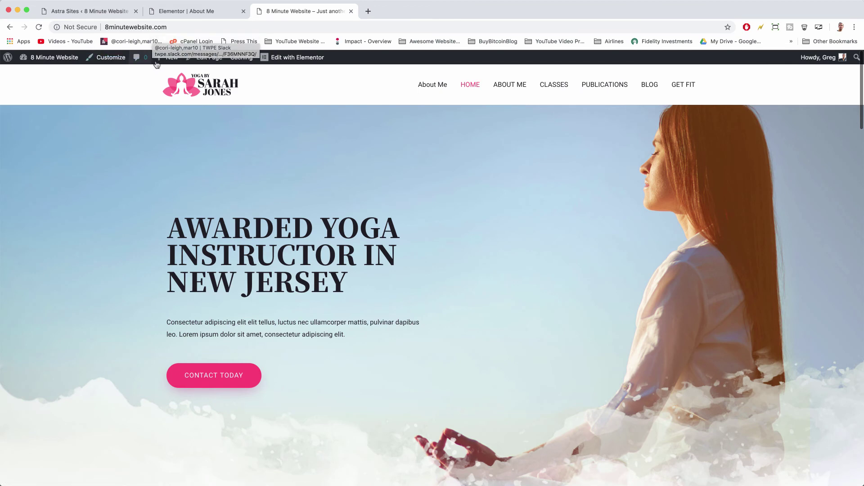
mouse_move(172, 62)
left_click(173, 99)
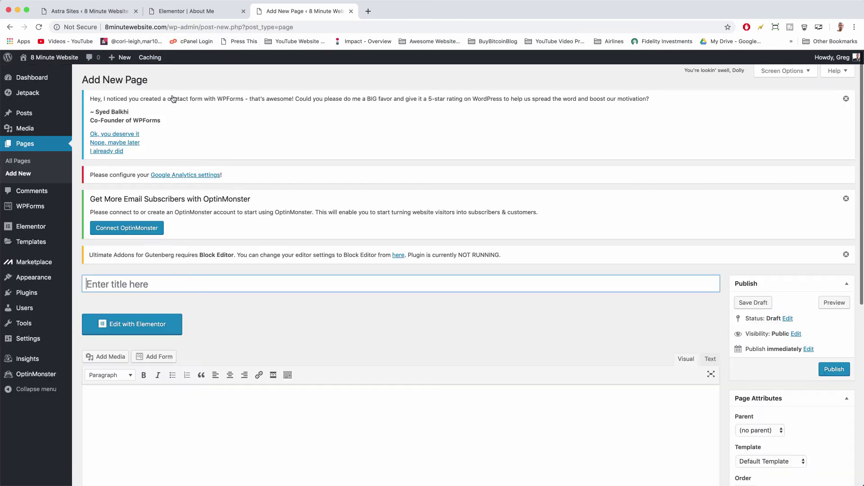
scroll(378, 116, "down", 2)
scroll(378, 117, "down", 5)
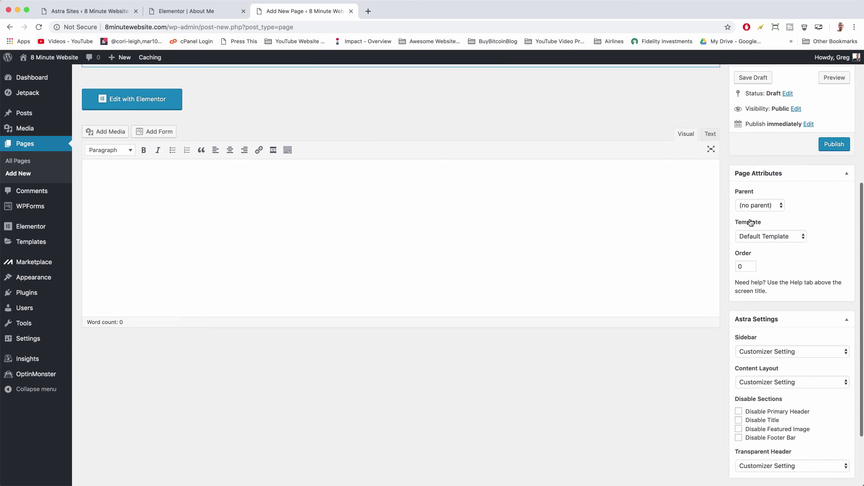
Step: Try the Elementor Full Width template, then set the page template back to Default Template
left_click(765, 237)
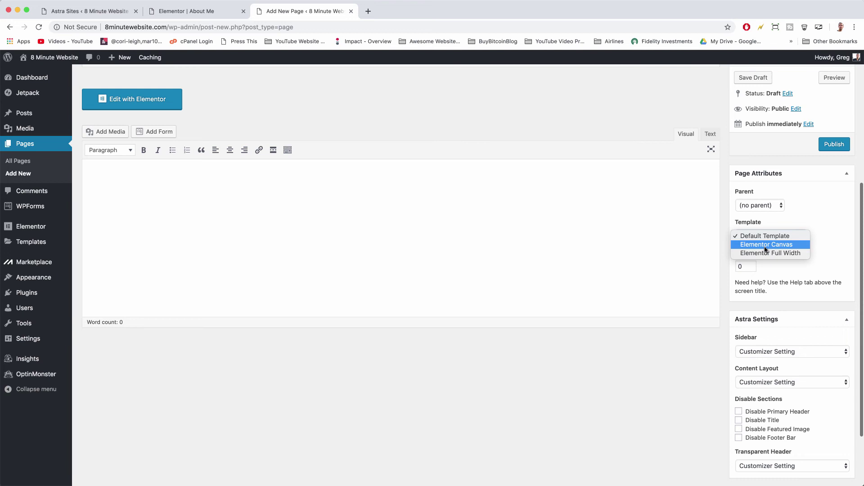
left_click(708, 408)
left_click(780, 234)
left_click(763, 253)
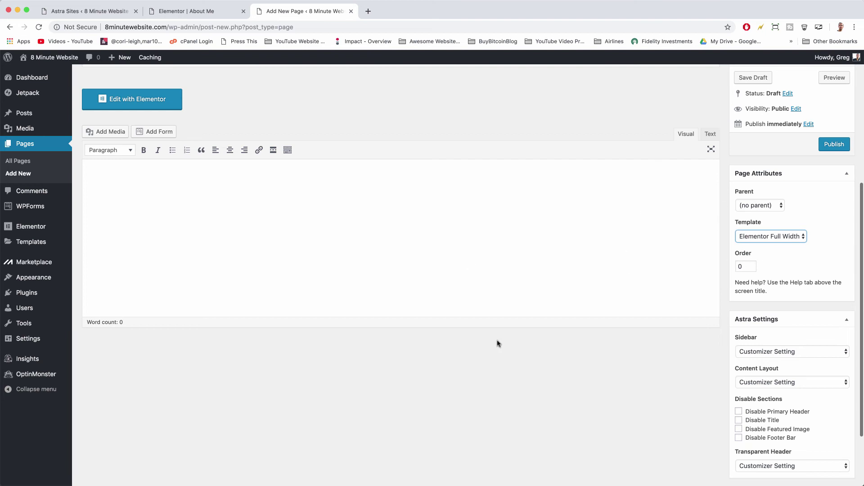
left_click(760, 238)
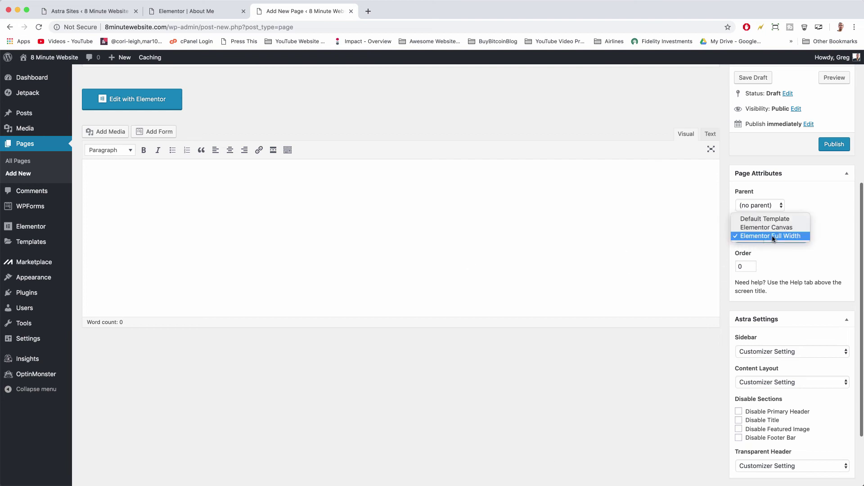
left_click(766, 237)
left_click(789, 238)
left_click(787, 220)
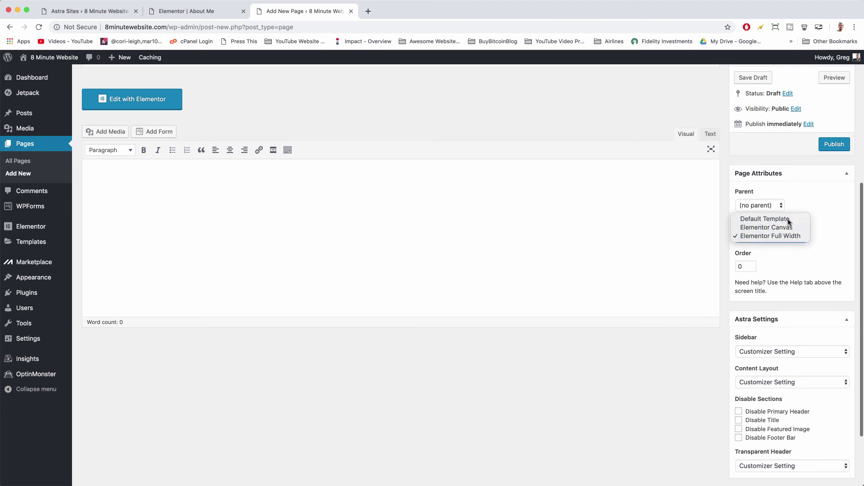
Step: Click into the new page's title and body, then return to the About Me editor
left_click(448, 219)
scroll(448, 218, "up", 5)
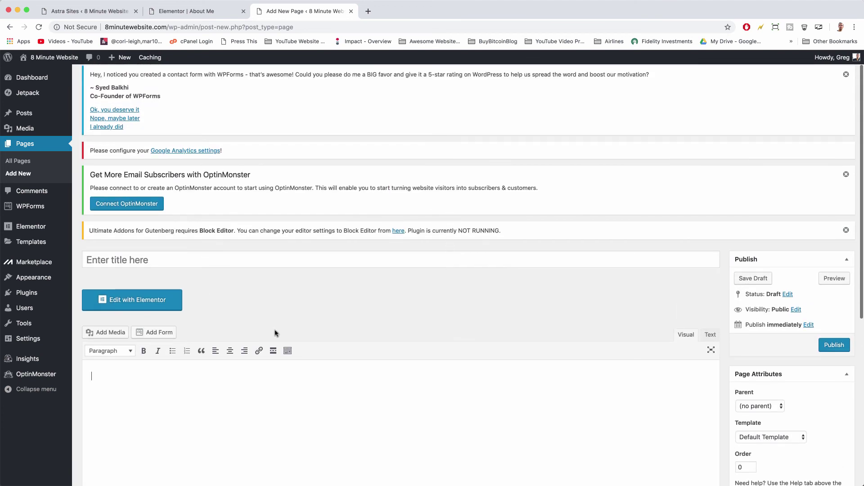
scroll(277, 334, "down", 3)
left_click(168, 120)
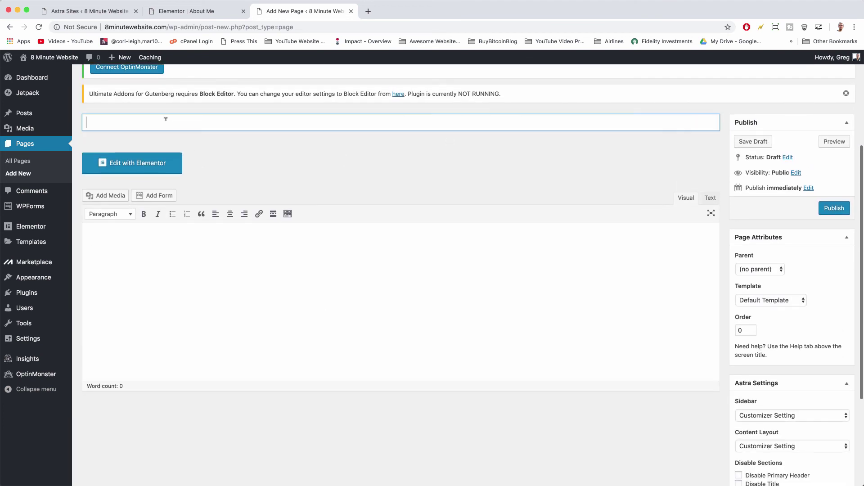
left_click(143, 269)
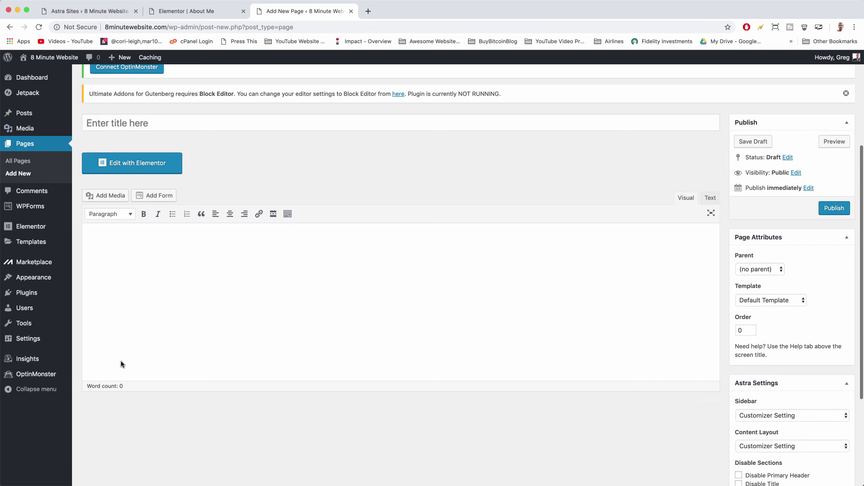
scroll(256, 75, "up", 4)
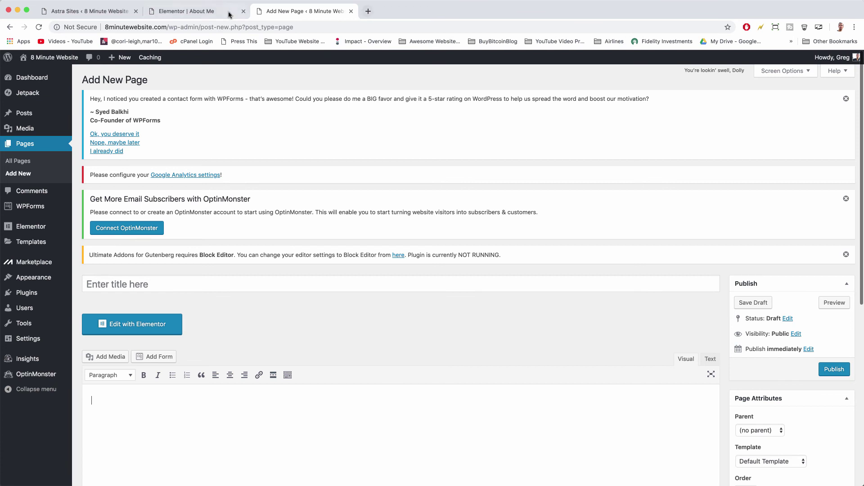
left_click(213, 13)
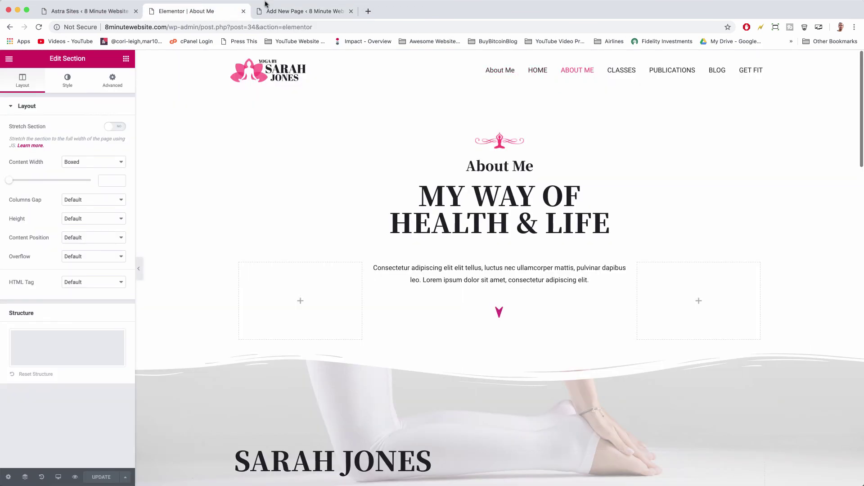
Step: In Appearance > Menus, delete the duplicate About Me item, nest ABOUT ME and CLASSES under HOME, and save the Main Menu
left_click(278, 14)
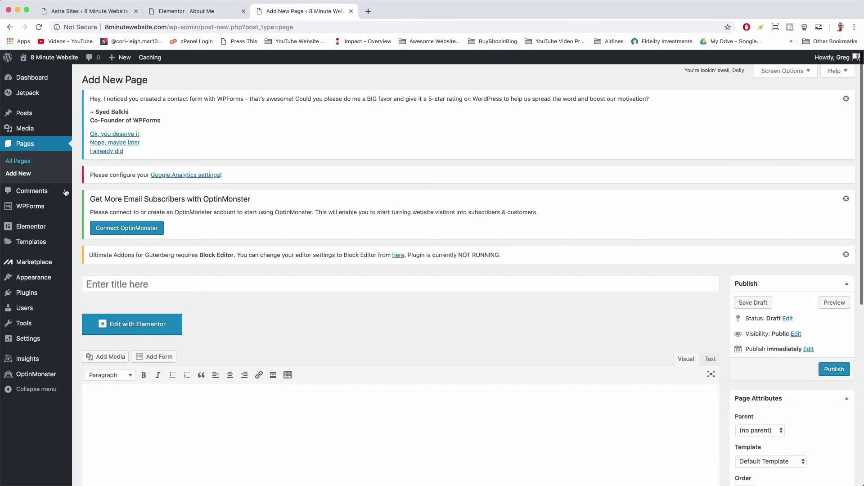
mouse_move(39, 280)
left_click(98, 315)
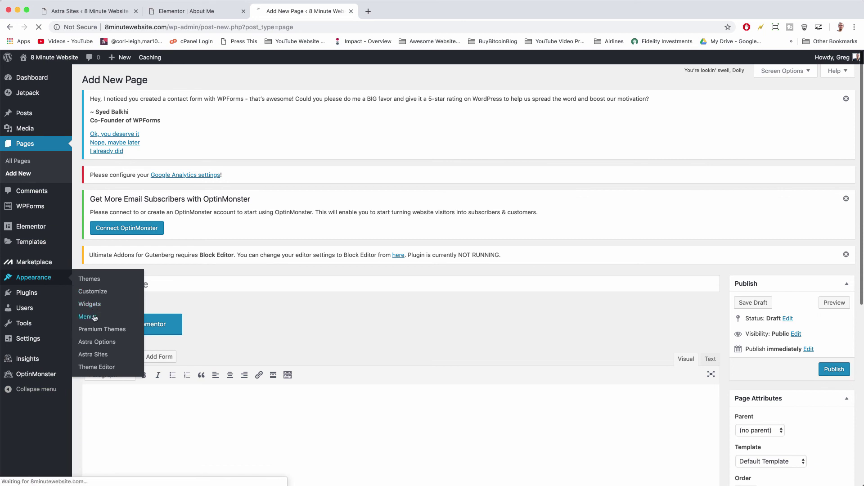
scroll(399, 234, "down", 4)
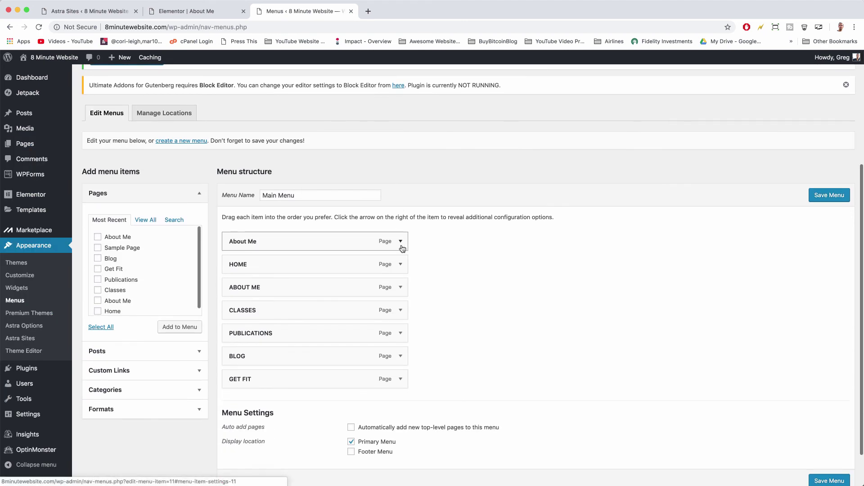
left_click(401, 242)
scroll(402, 248, "down", 1)
left_click(237, 294)
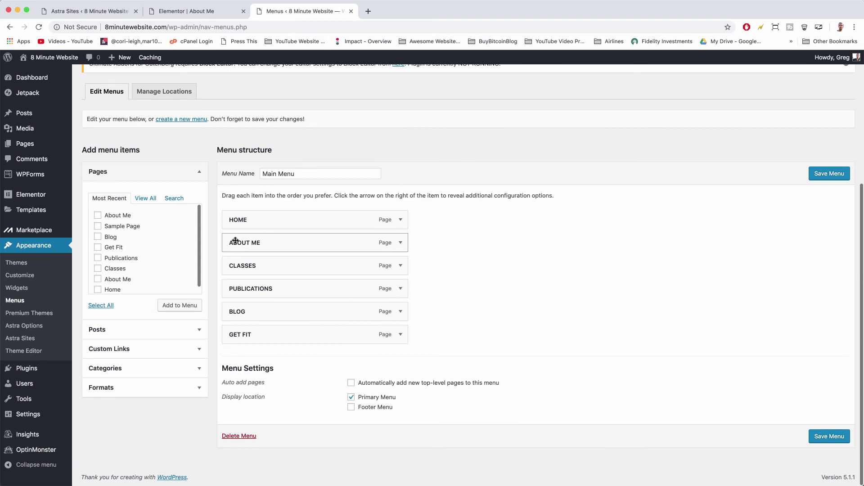
left_click_drag(234, 241, 260, 288)
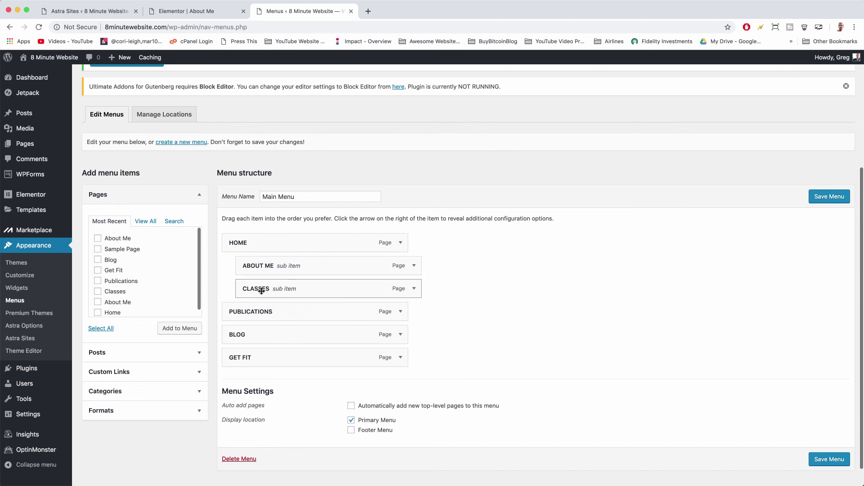
left_click(821, 197)
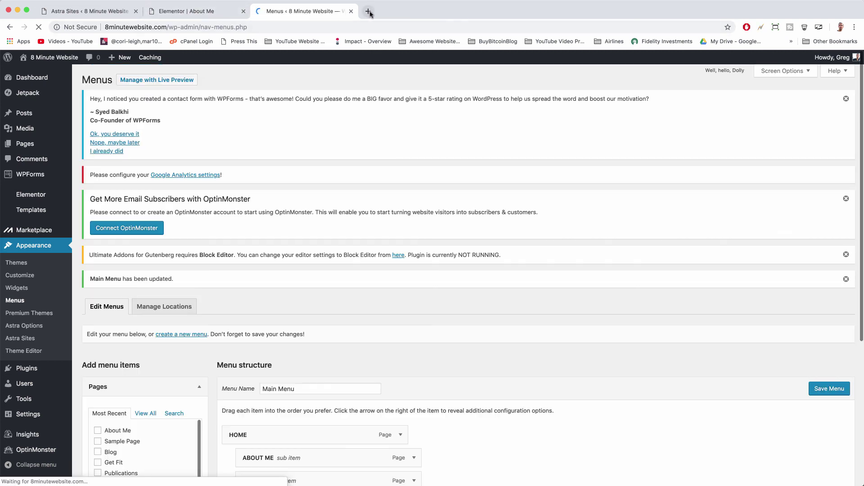
Step: Load 8minutewebsite.com in a new tab and check the HOME dropdown showing About Me and Classes
left_click(370, 12)
type("8")
key("Return")
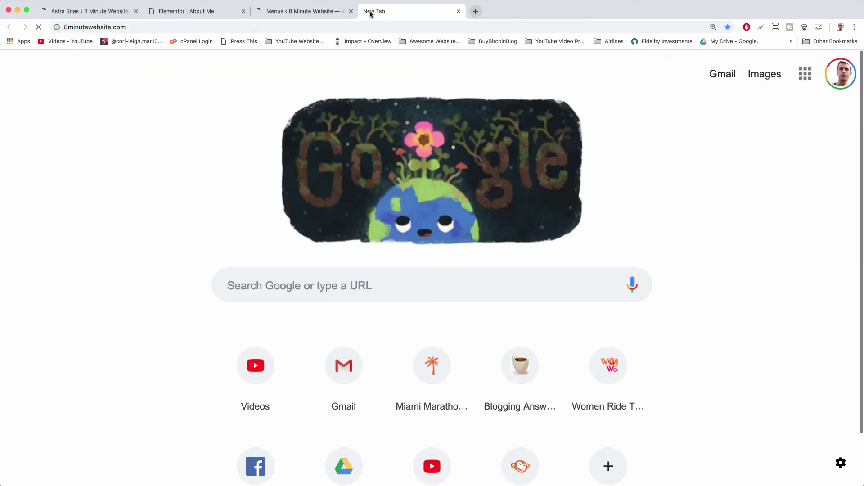
mouse_move(552, 83)
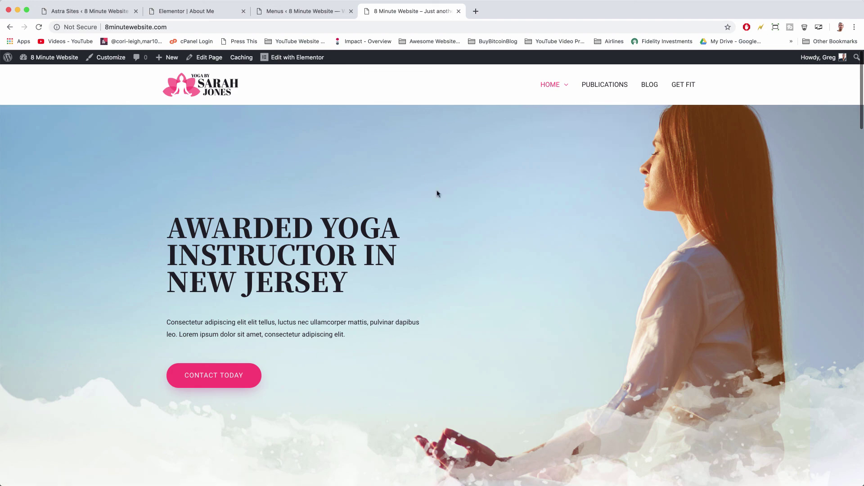
Step: Scroll down and back up through the live yoga homepage to review it
scroll(437, 194, "down", 15)
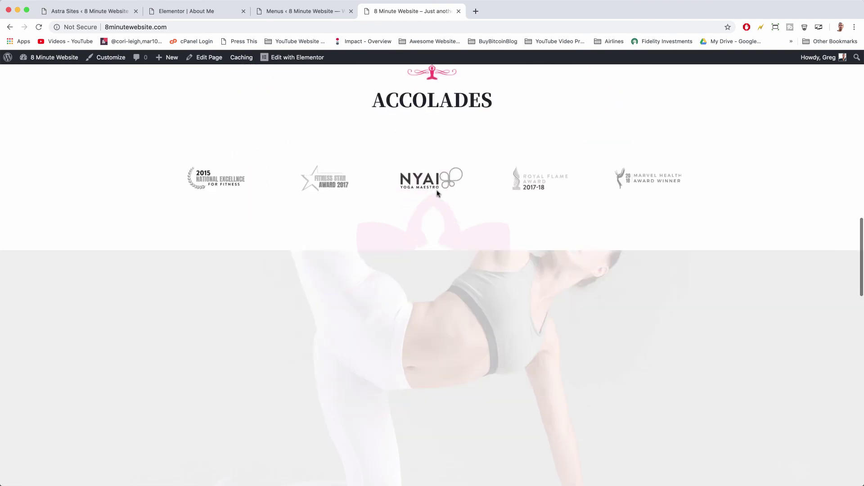
scroll(436, 193, "down", 10)
scroll(437, 193, "up", 20)
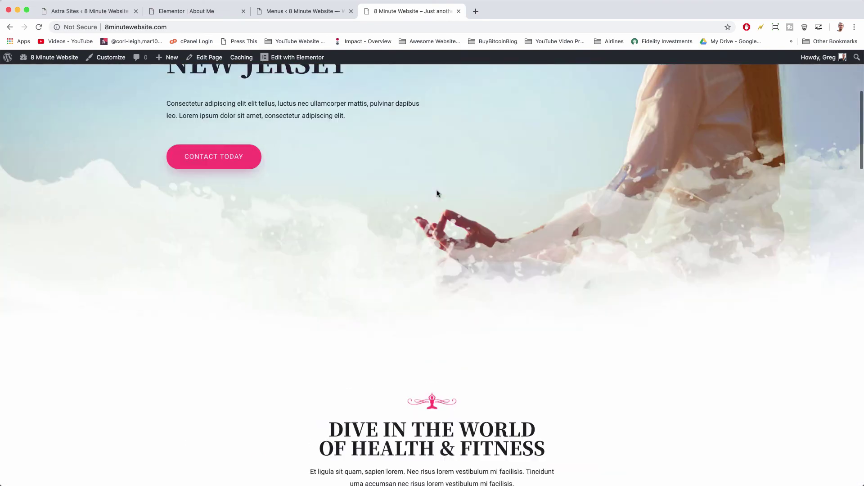
scroll(437, 193, "up", 5)
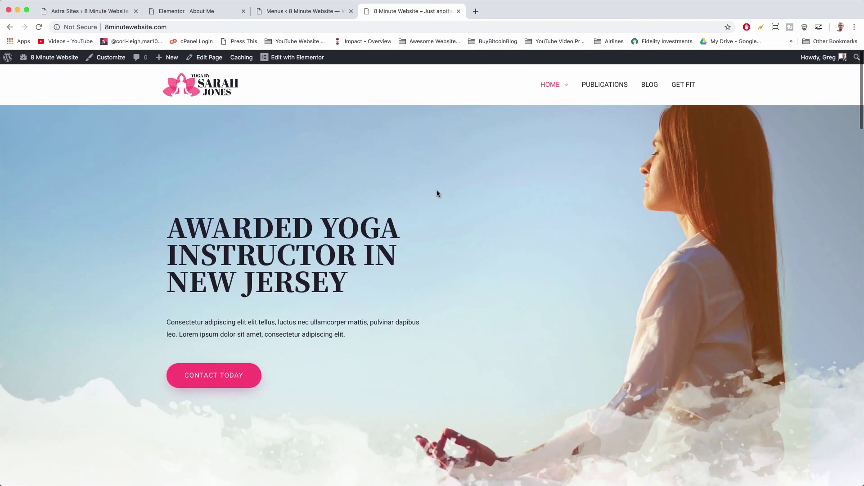